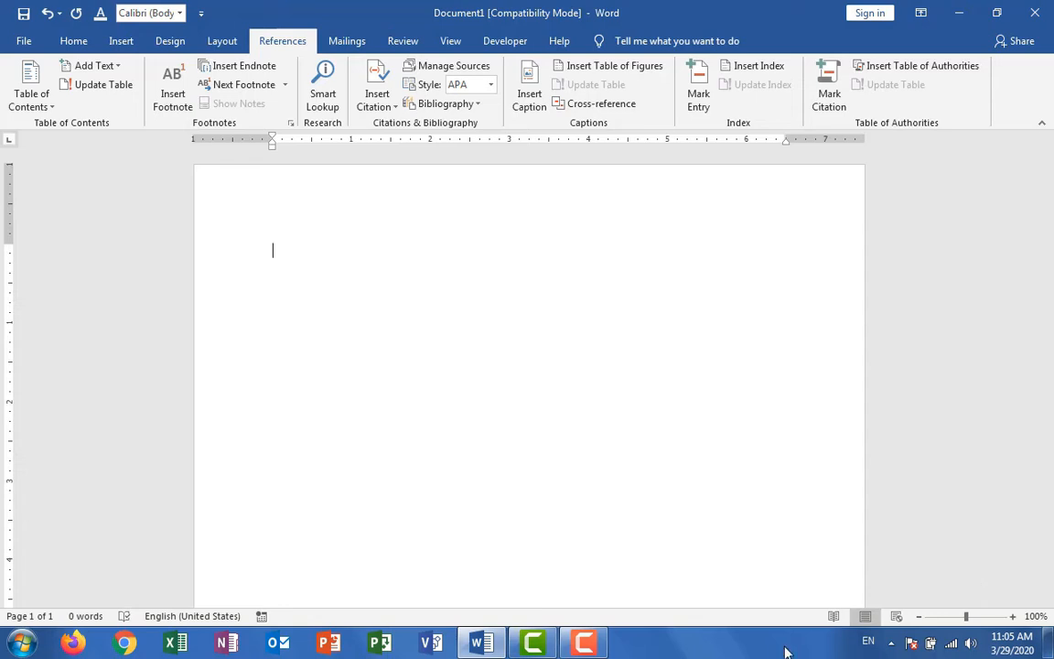
Try inserting the Automatic Table 1 table of contents into the blank document, and undo the insertion.
click(46, 103)
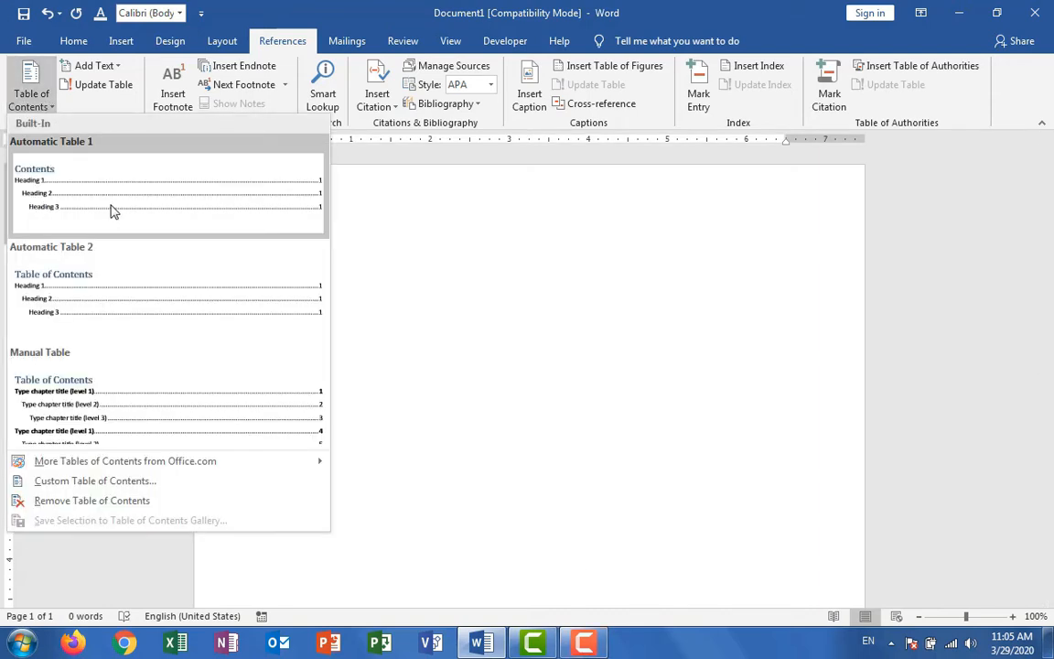
click(110, 211)
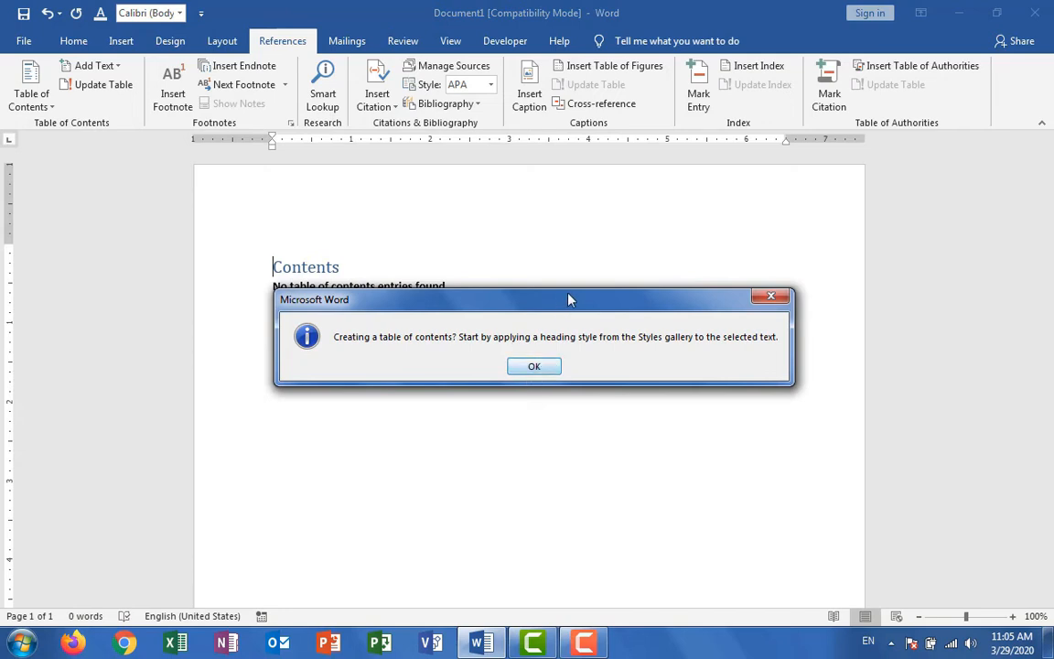
drag(567, 307, 580, 426)
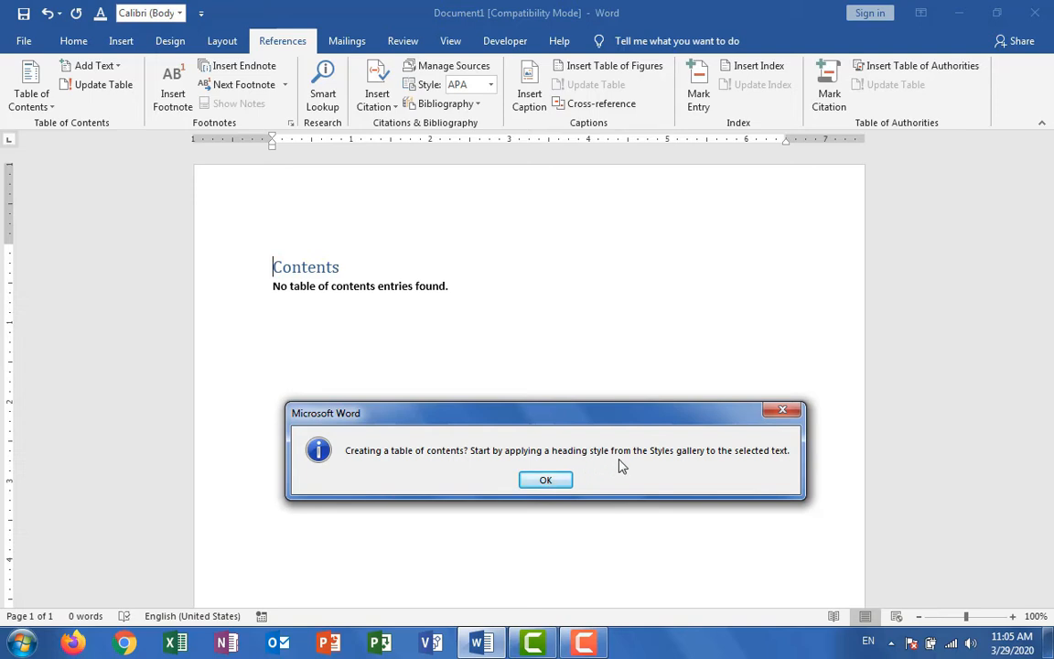
click(564, 486)
key(ctrl+z)
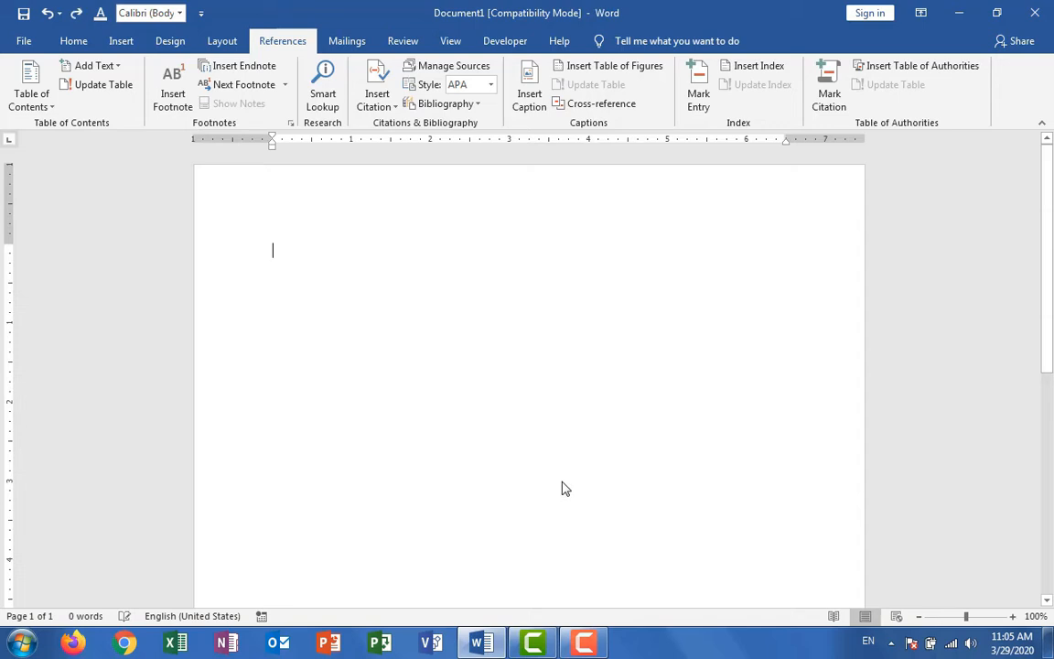
Enter the title "Lesson 1" at the start of the document and apply the Heading 1 style to it.
text(lesson)
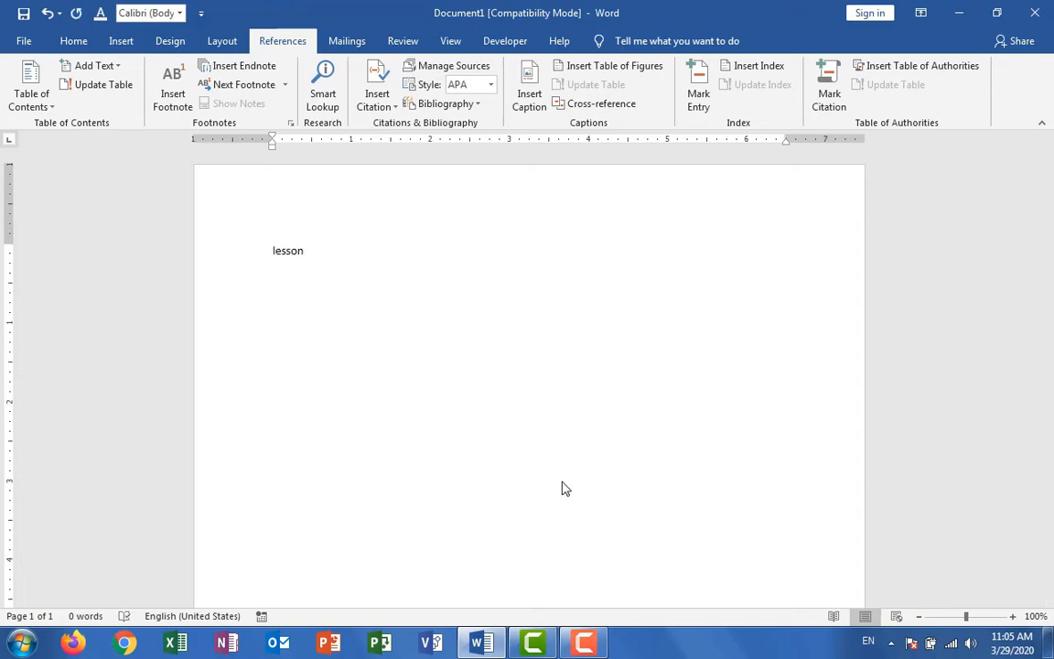
text( 1)
key(shift+Left)
key(shift+Left)
key(shift+Left)
key(shift+Left)
key(shift+Left)
key(shift+Left)
key(shift+Left)
key(shift+Left)
key(shift+Left)
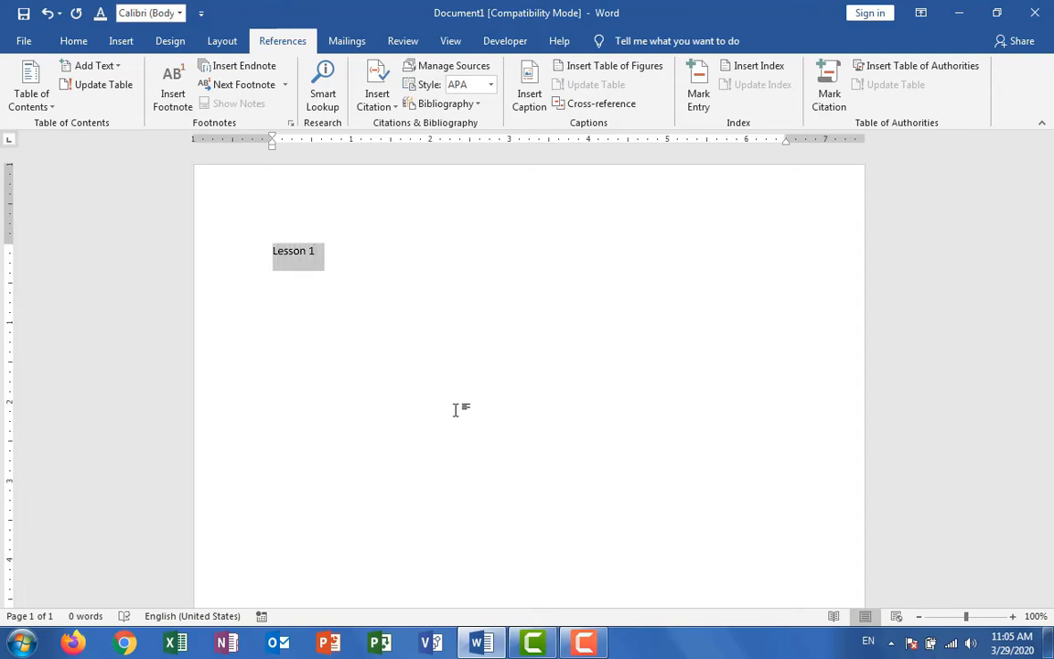
click(72, 42)
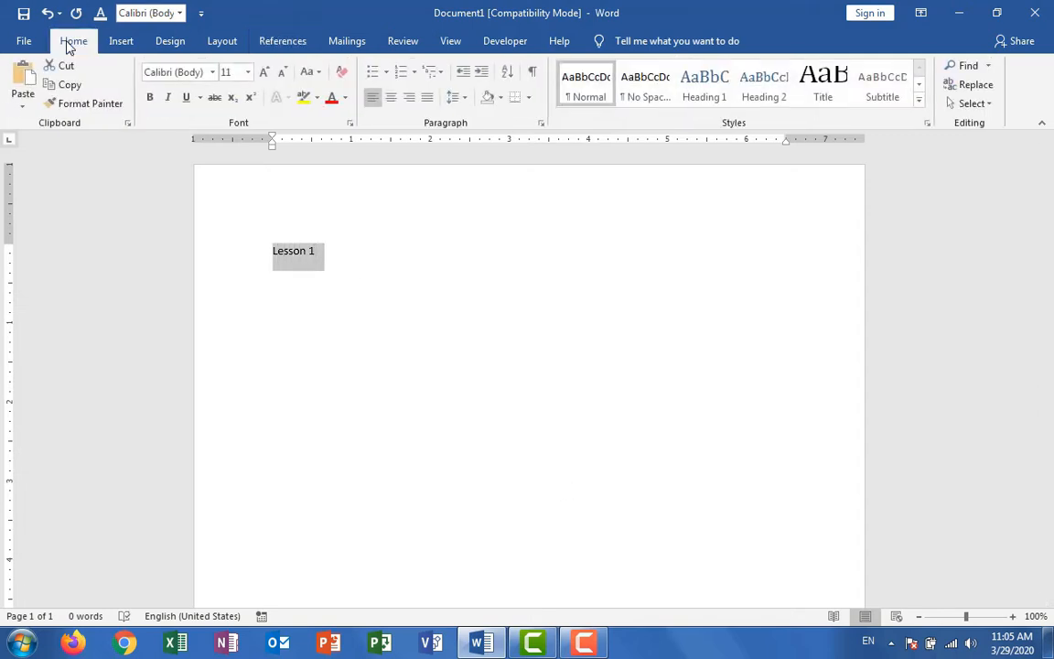
click(712, 96)
click(437, 271)
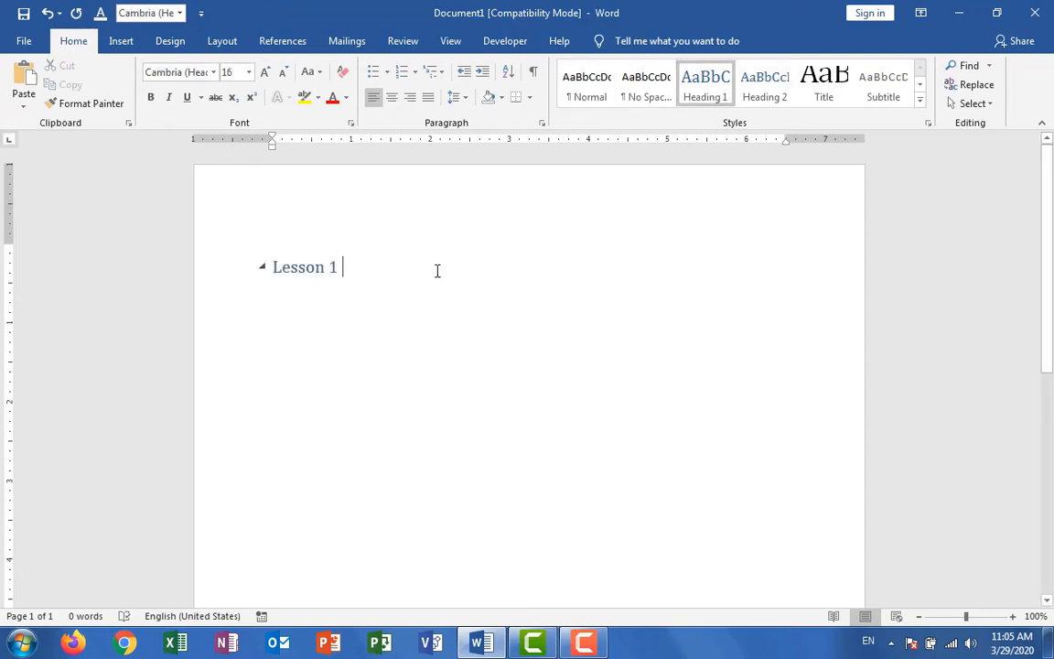
Generate sample paragraphs below the Lesson 1 heading with =rand().
key(Return)
text(=)
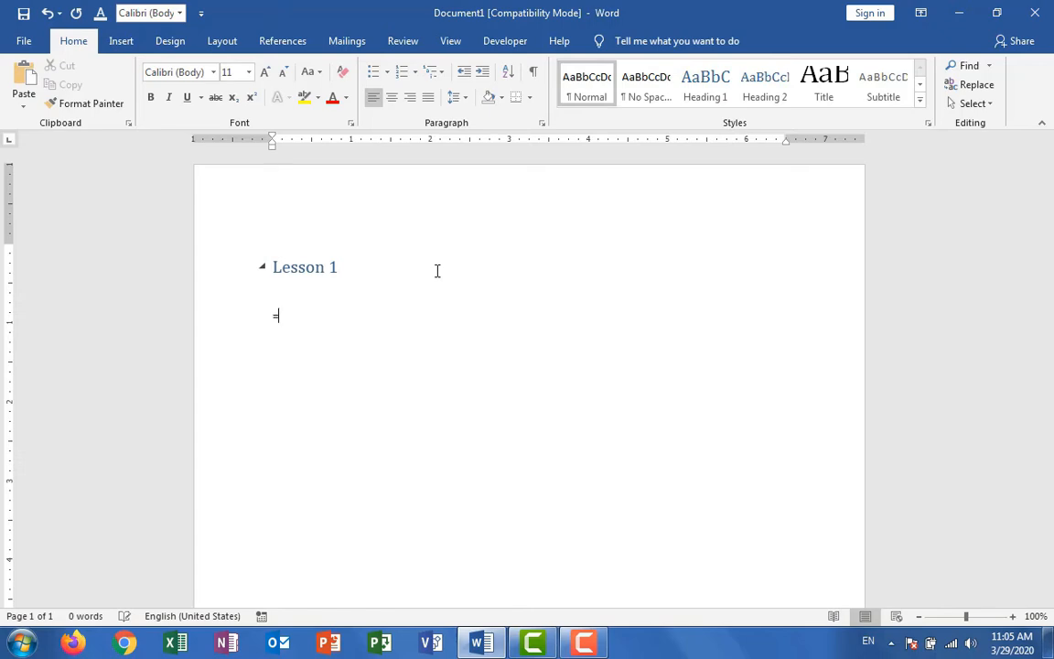
text(rand())
key(Return)
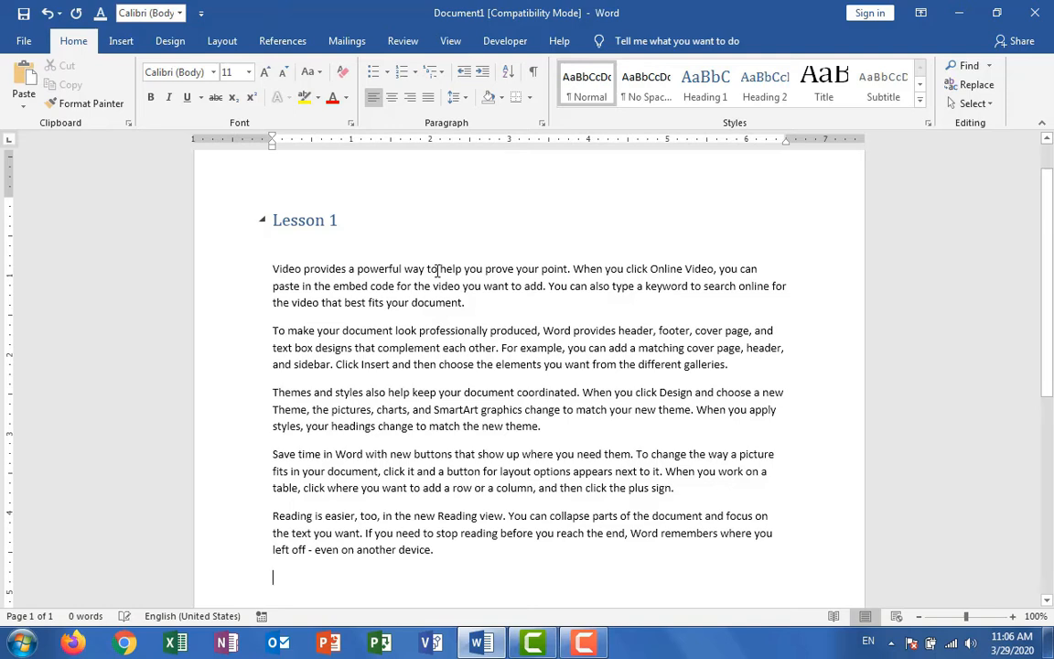
Add the title "Lesson 2" below the sample text and apply the Heading 1 style to it.
text(lesson)
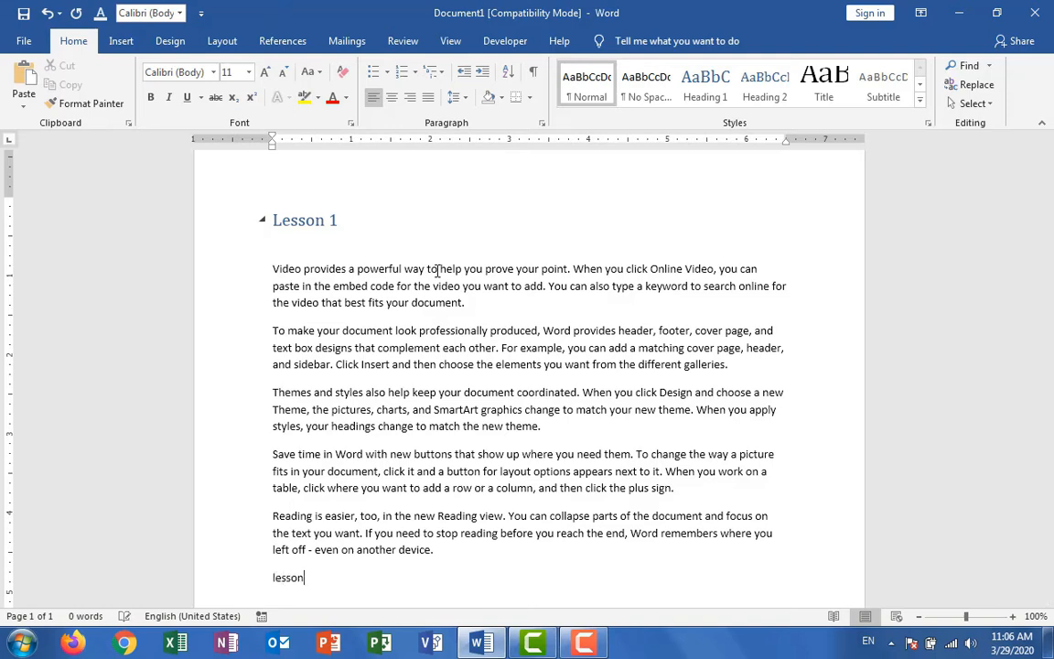
text( 2)
key(shift+Left)
key(shift+Left)
key(shift+Left)
key(shift+Left)
key(shift+Left)
key(shift+Left)
key(shift+Left)
key(shift+Left)
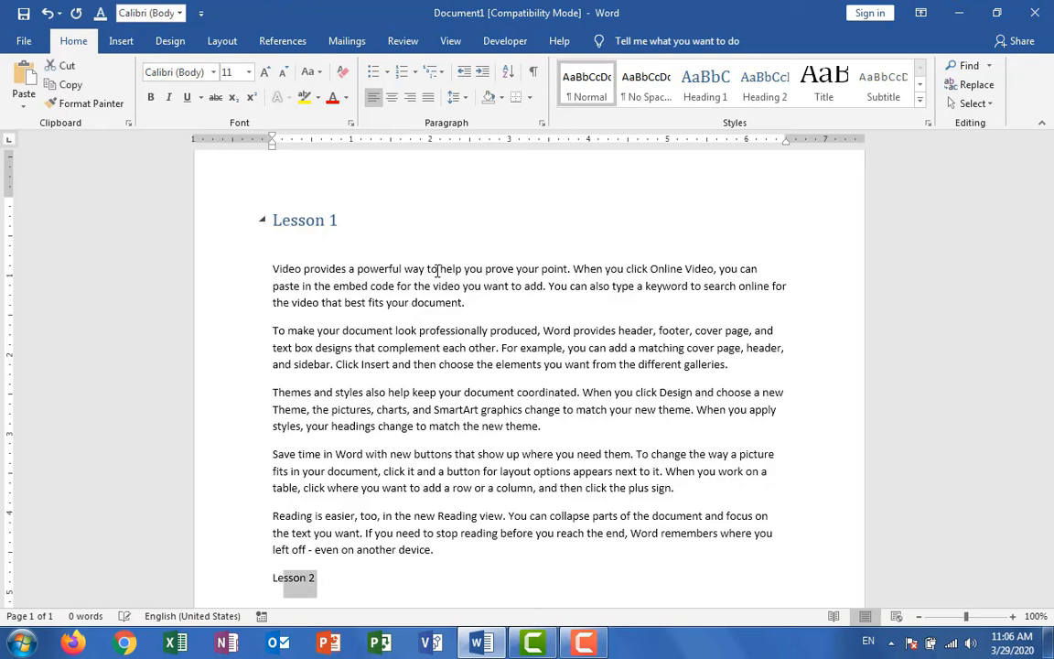
click(704, 102)
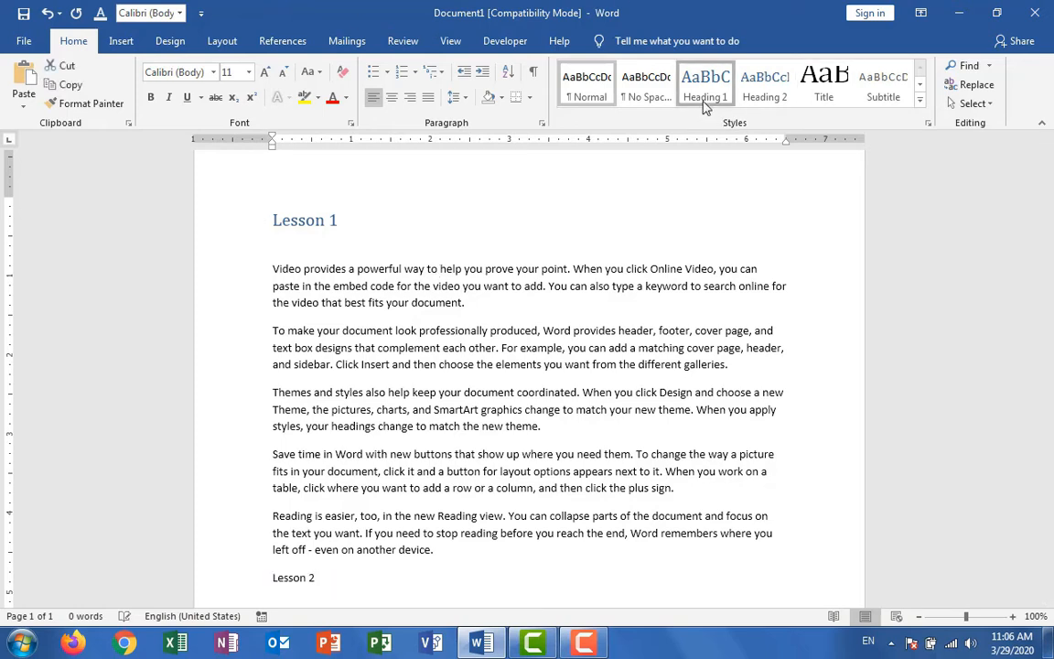
click(413, 576)
Fill the Lesson 2 section with three consecutive blocks of sample text generated by =rand().
key(Return)
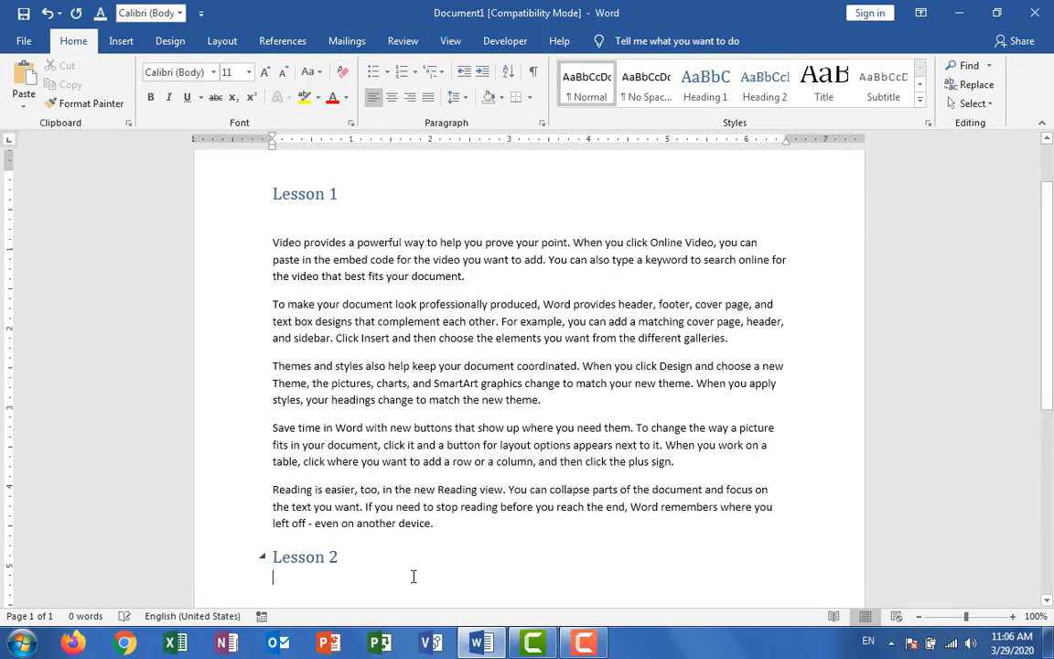
text(=ra)
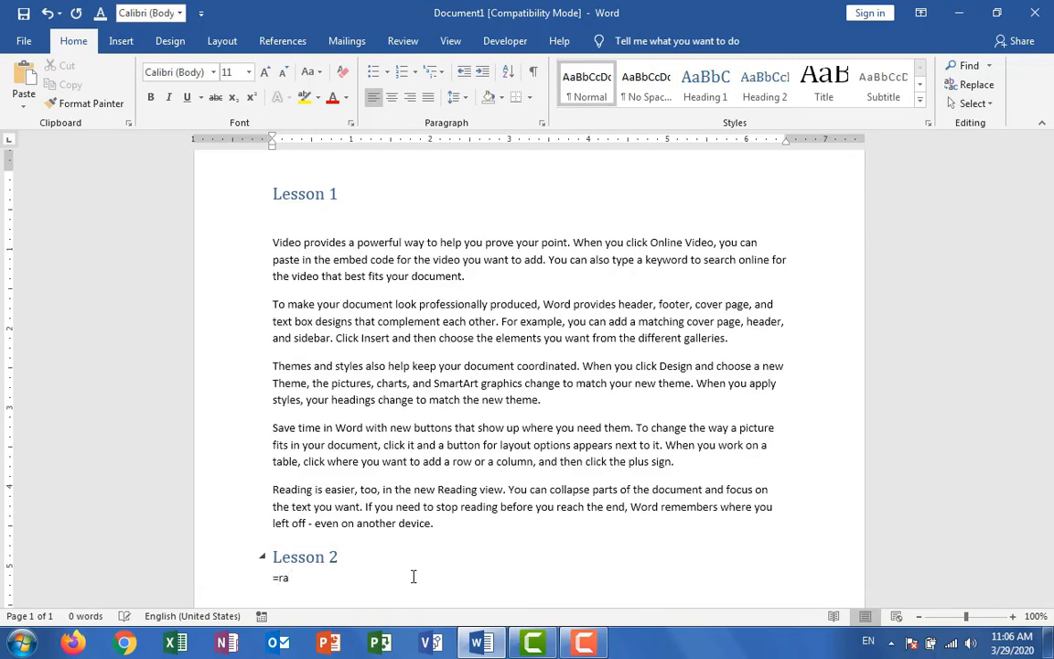
text(nd())
key(Return)
text(=rand()
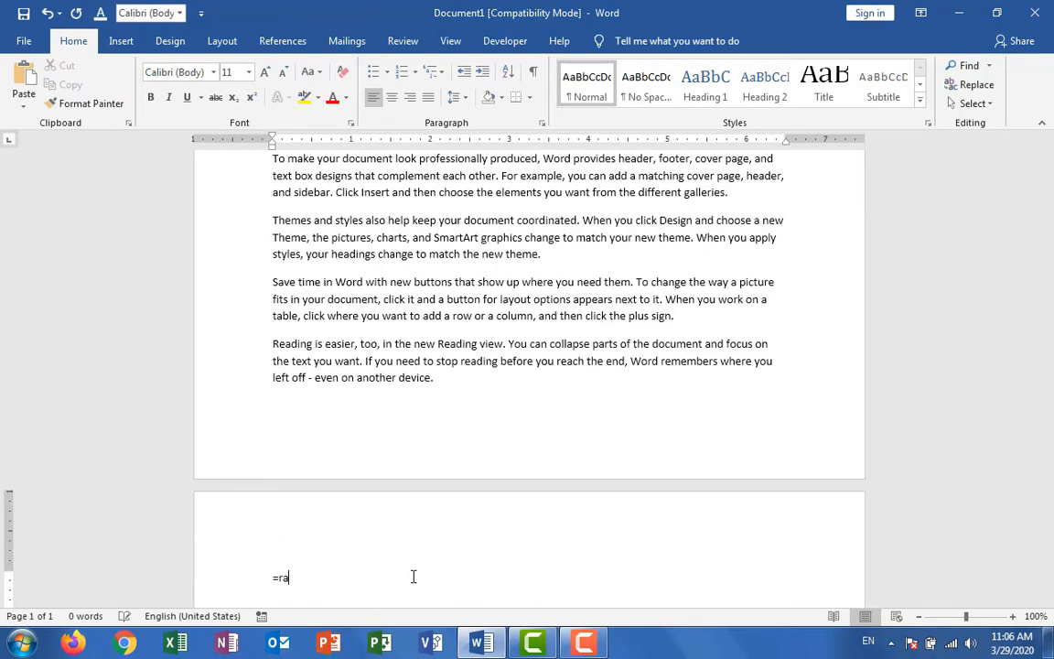
text())
key(Return)
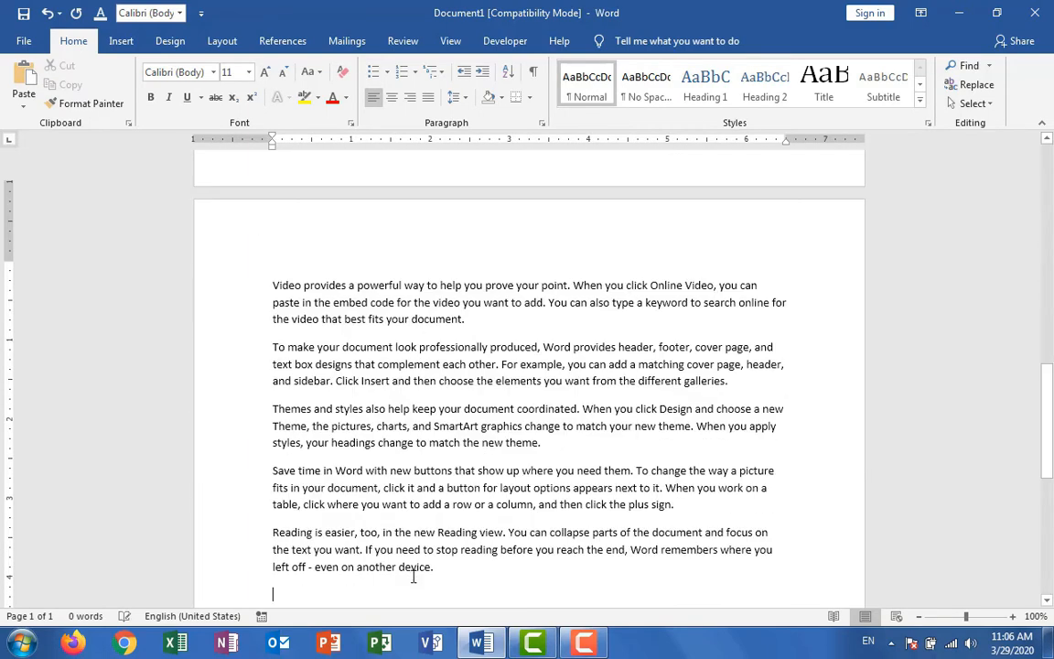
text(=ra)
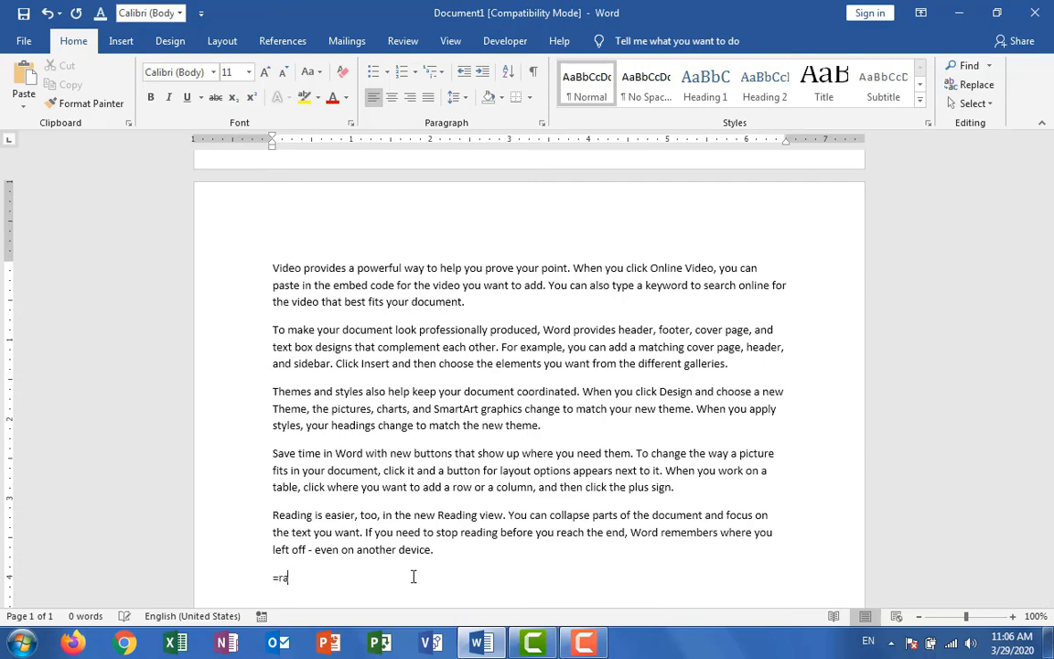
text(nd())
key(Return)
Add the title "Lesson 3" after the Lesson 2 text and apply the Heading 1 style to it.
text(Lesson )
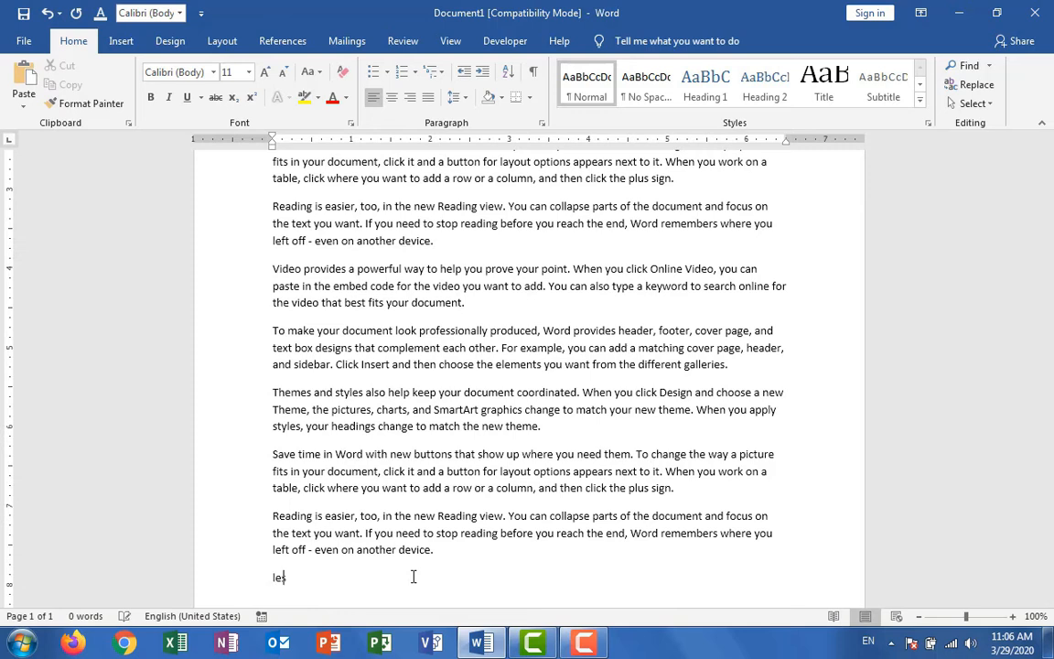
text(3)
key(shift+Left)
key(shift+Left)
key(shift+Left)
key(shift+Left)
key(shift+Left)
key(shift+Left)
key(shift+Left)
key(shift+Left)
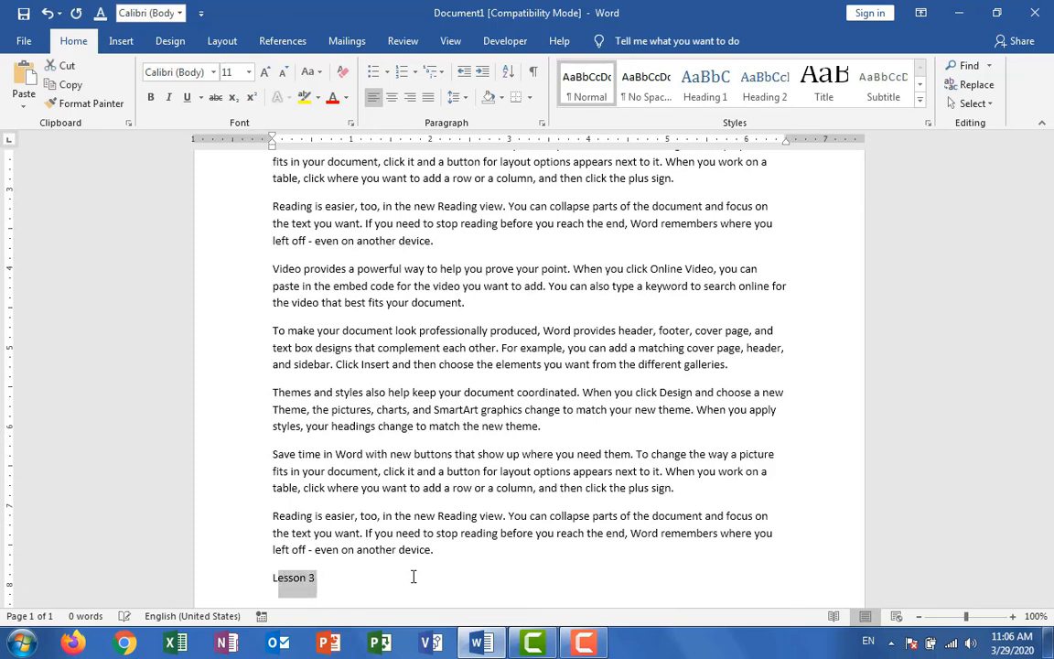
click(706, 92)
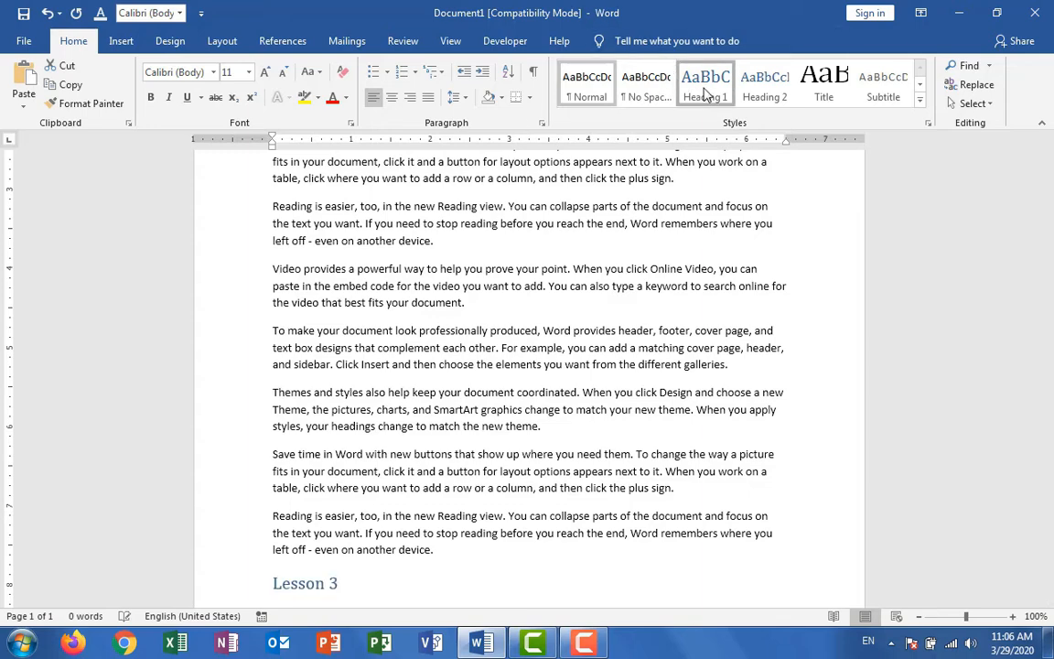
click(357, 596)
Generate a block of sample paragraphs below the Lesson 3 heading with =rand().
key(Return)
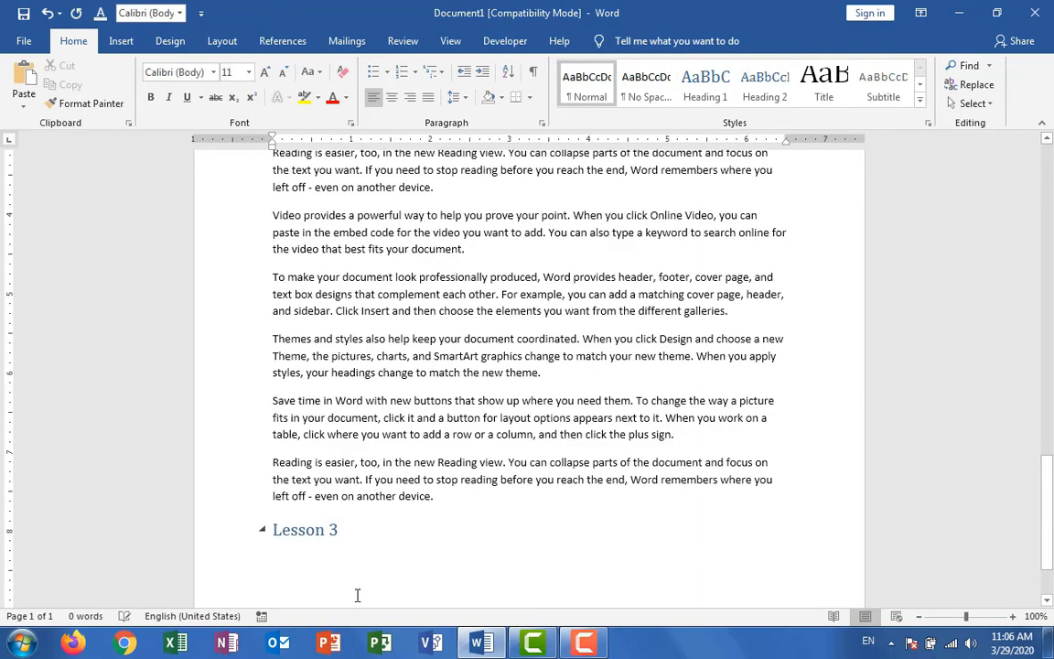
text(Re)
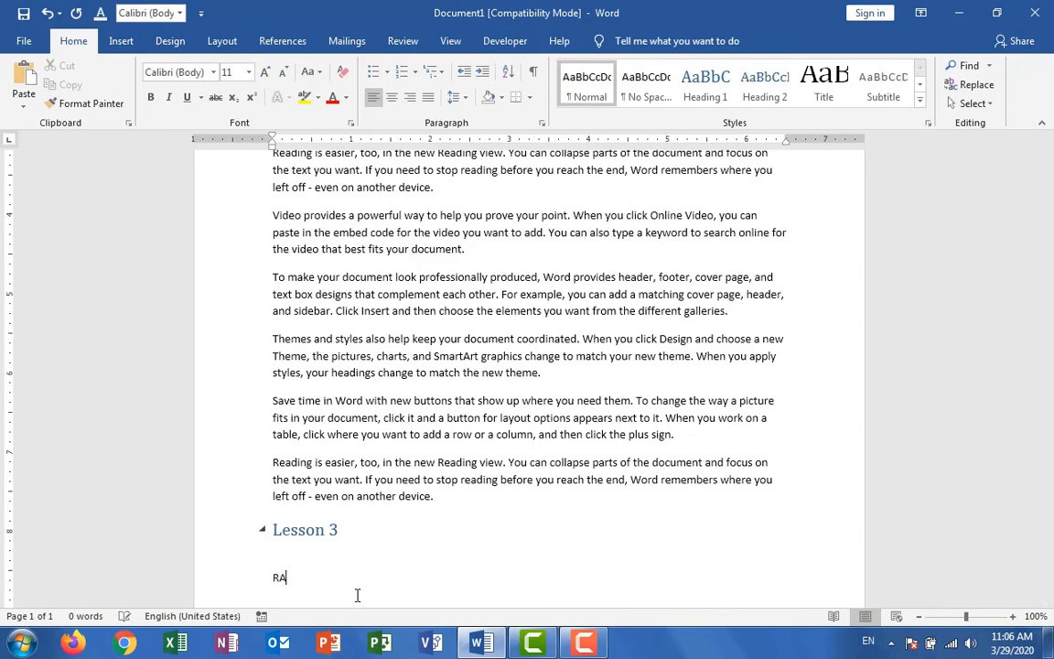
key(BackSpace)
key(BackSpace)
text(=rand())
key(Return)
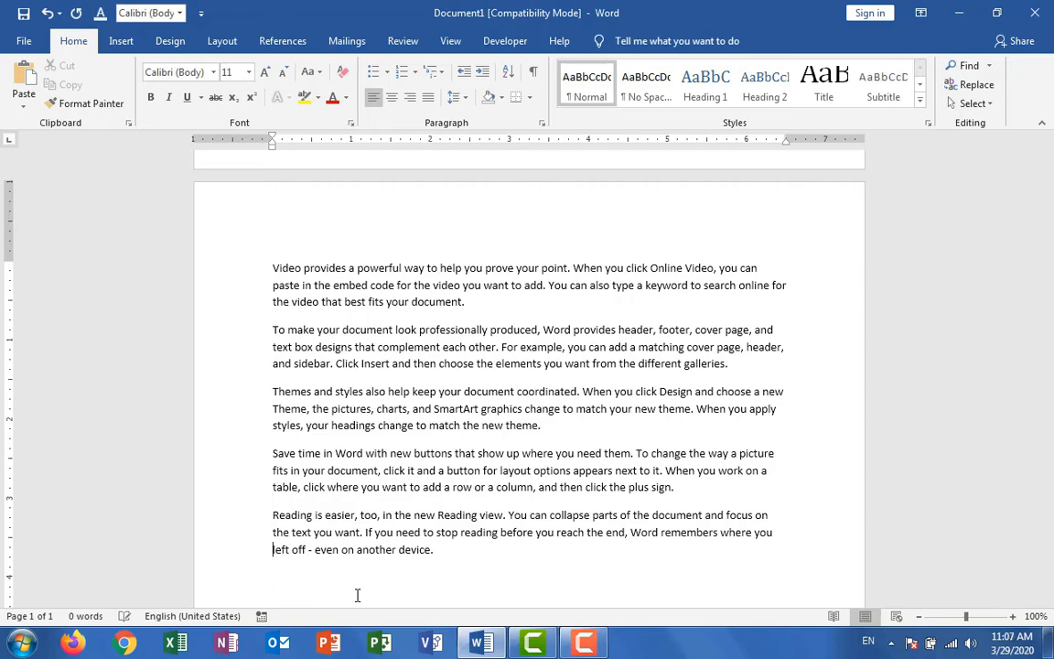
Return to the start of the document and add a blank page before the Lesson 1 heading.
key(Up)
key(Up)
key(Up)
key(Up)
key(Up)
key(Up)
key(Up)
key(Up)
key(Up)
key(Up)
key(Up)
key(Up)
key(Up)
key(Up)
key(Up)
key(Up)
key(Up)
key(Up)
key(Up)
key(Up)
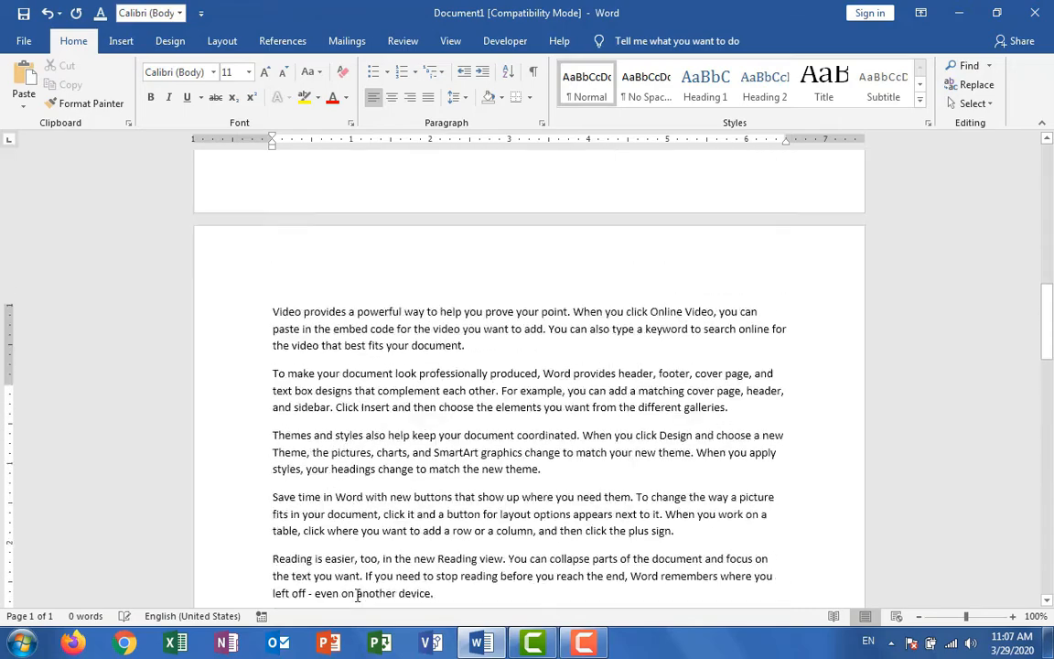
key(Up)
key(Up)
key(Up)
key(Up)
key(Up)
key(Up)
key(Up)
key(Up)
key(Up)
key(Up)
key(Up)
key(Up)
key(Up)
key(Up)
key(Up)
key(Up)
key(Up)
key(Up)
key(Up)
key(Up)
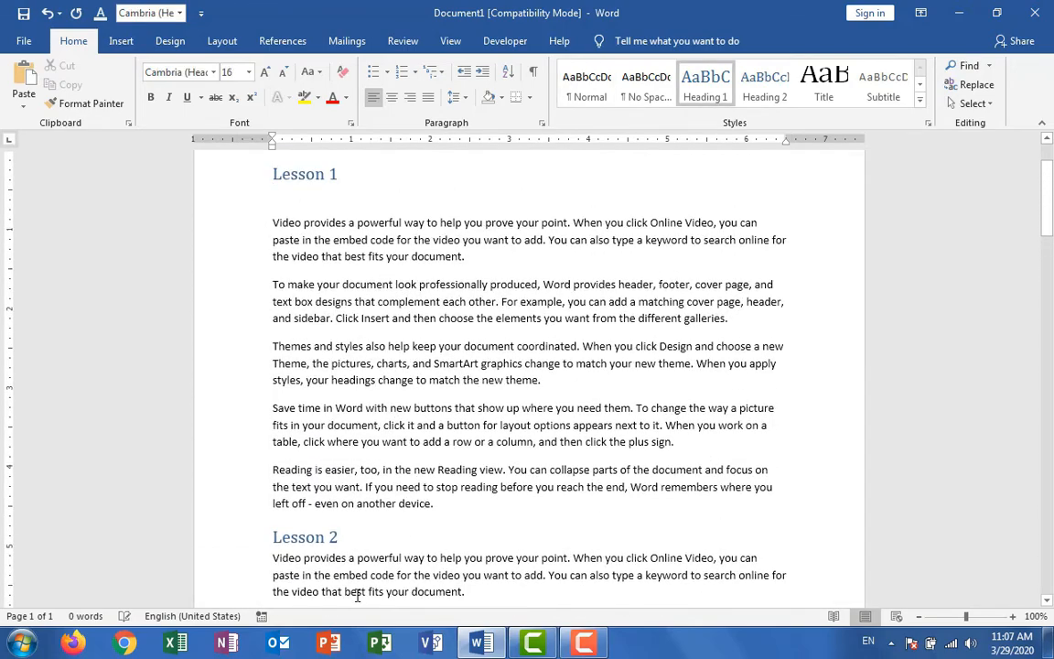
key(Up)
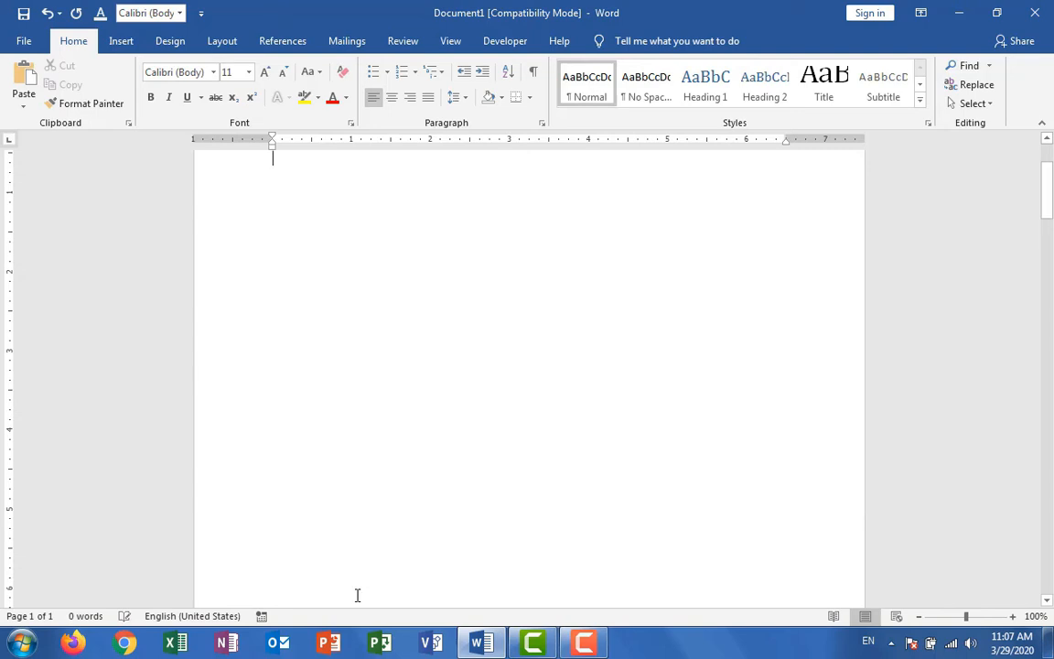
key(ctrl+alt+1)
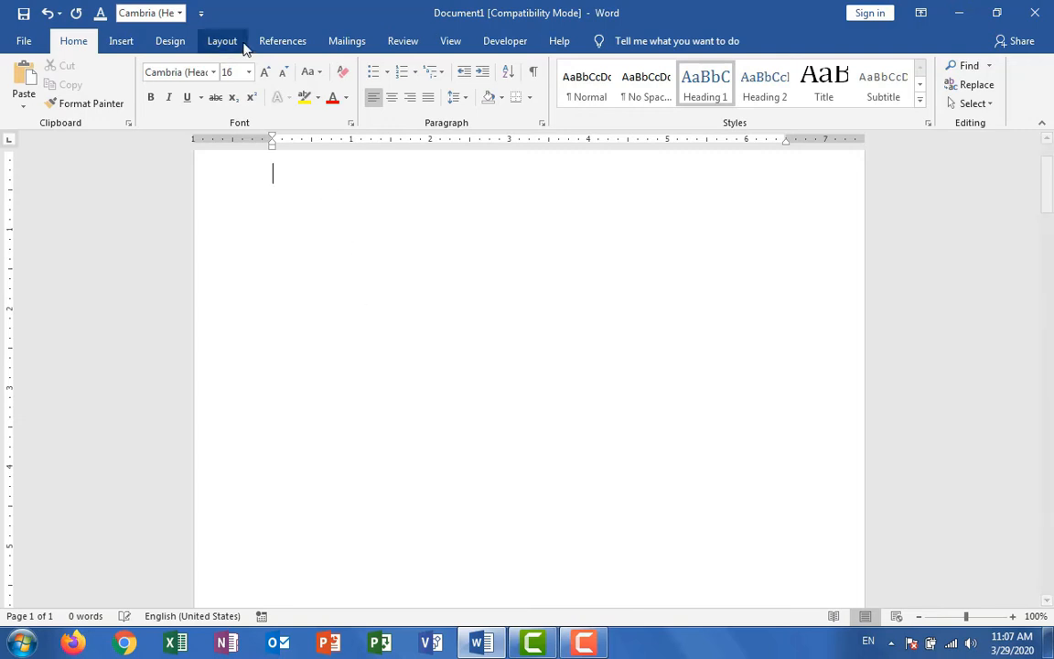
Insert the Automatic Table 2 table of contents on the blank first page.
click(271, 46)
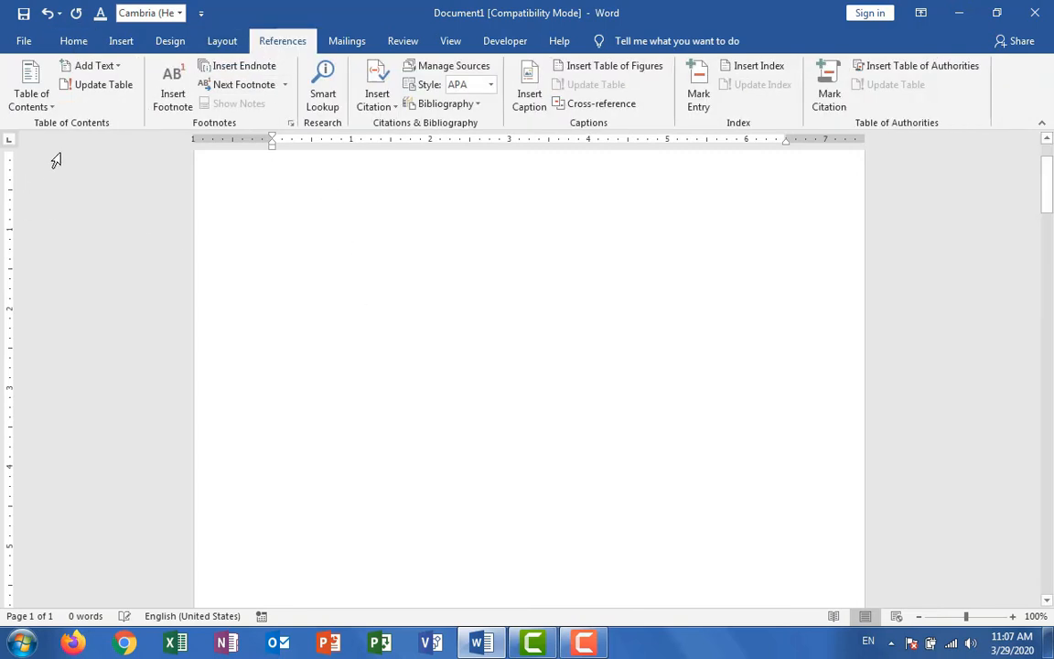
click(53, 107)
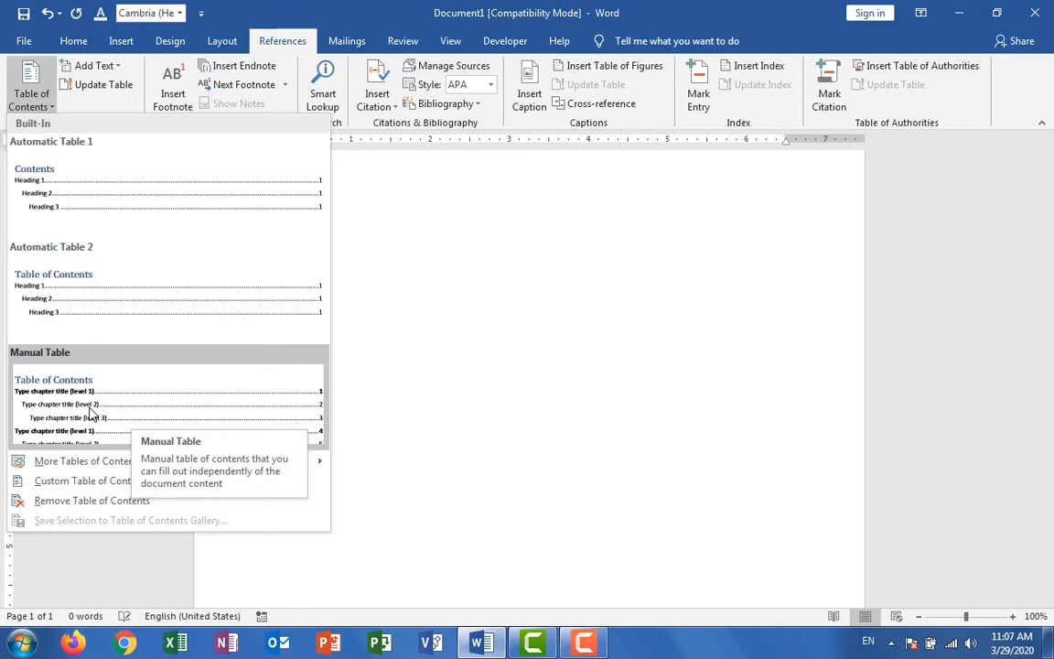
click(47, 316)
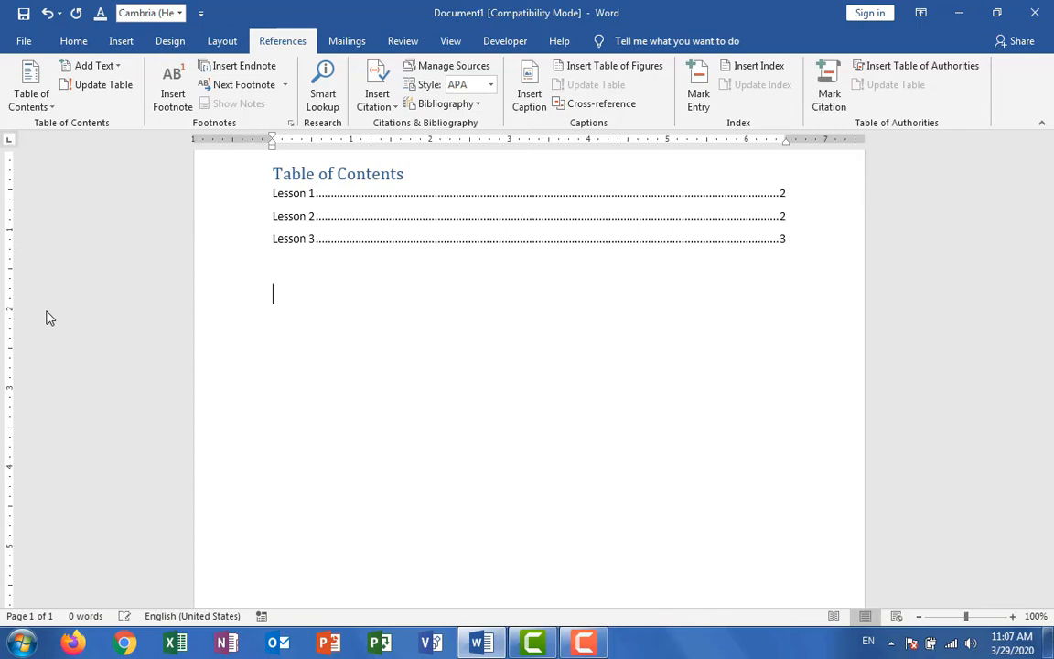
Add a new line reading "Lesson 1.1" after the third paragraph of the Lesson 1 section.
key(Down)
key(Down)
key(Down)
key(Down)
key(Down)
key(Down)
key(Down)
key(Down)
key(Down)
key(Down)
key(Down)
key(Down)
key(Down)
key(Down)
key(Down)
key(Down)
key(Down)
key(Down)
key(Down)
key(Down)
key(Down)
key(Down)
key(Down)
key(Down)
key(Down)
key(Down)
key(Down)
key(Down)
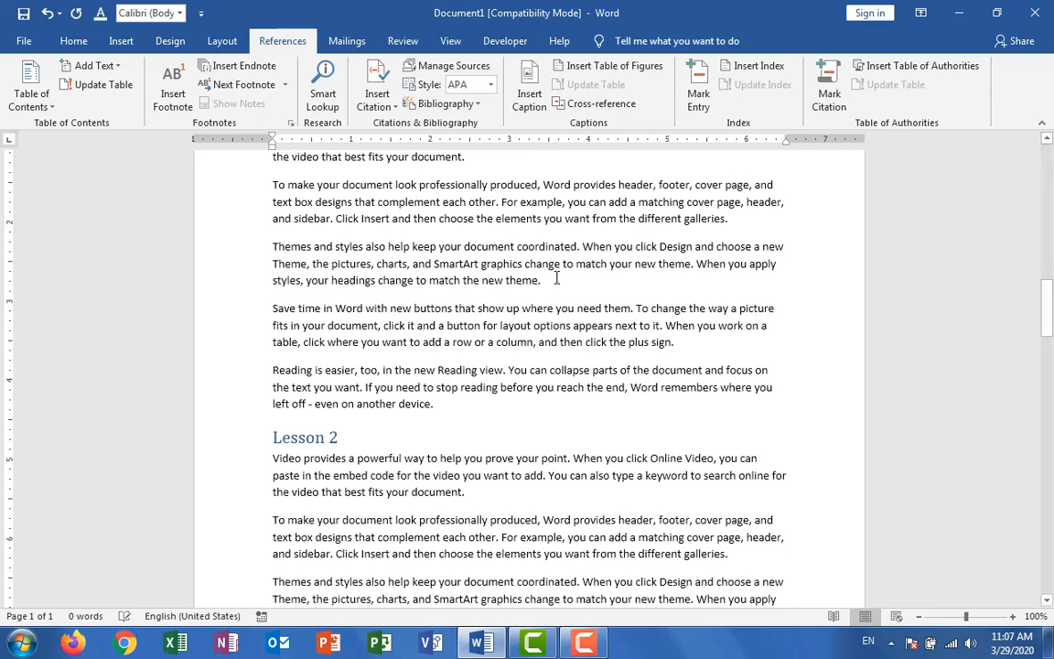
key(Return)
text(le)
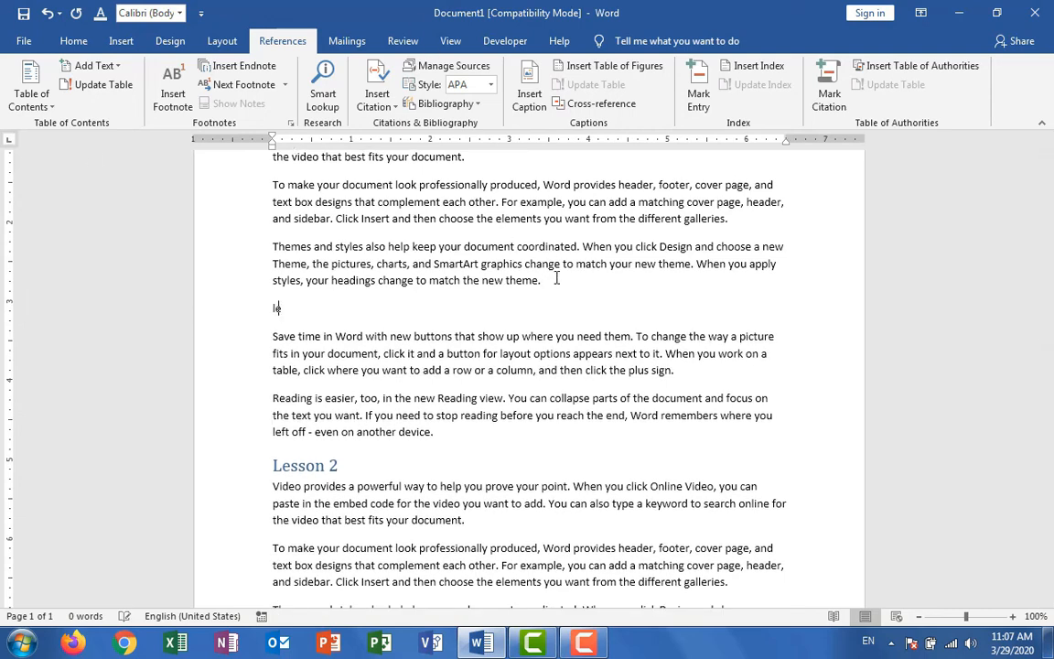
text(sson 1.1)
Apply the Heading 2 style to the "Lesson 1.1" line.
key(shift+Left)
key(shift+Left)
key(shift+Left)
key(shift+Left)
key(shift+Left)
key(shift+Left)
key(shift+Left)
key(shift+Left)
key(shift+Left)
key(shift+Left)
key(shift+Left)
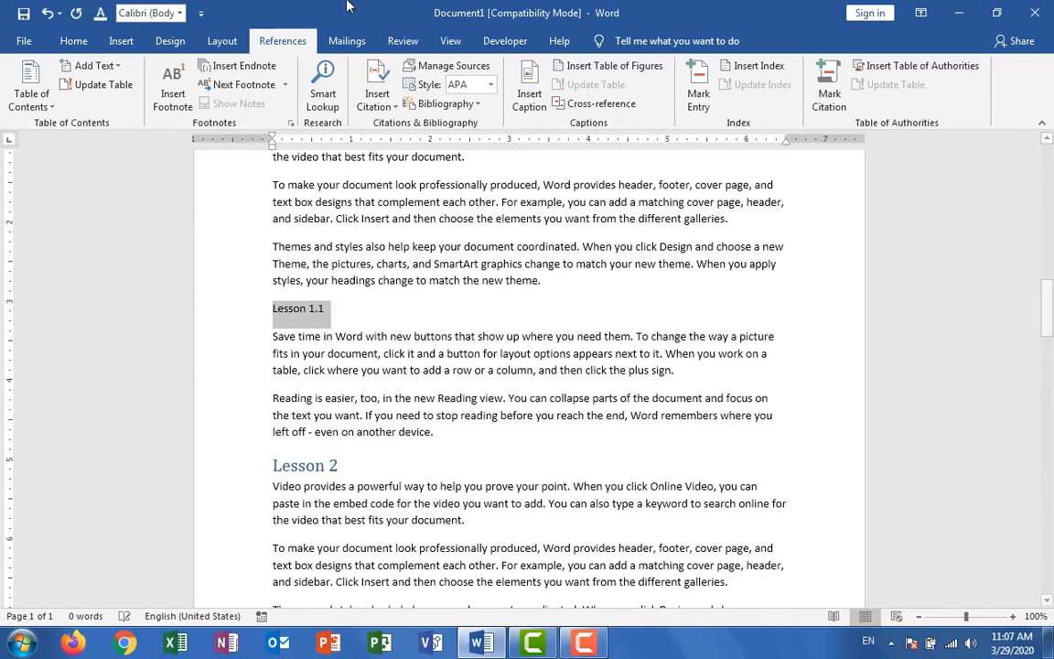
click(69, 46)
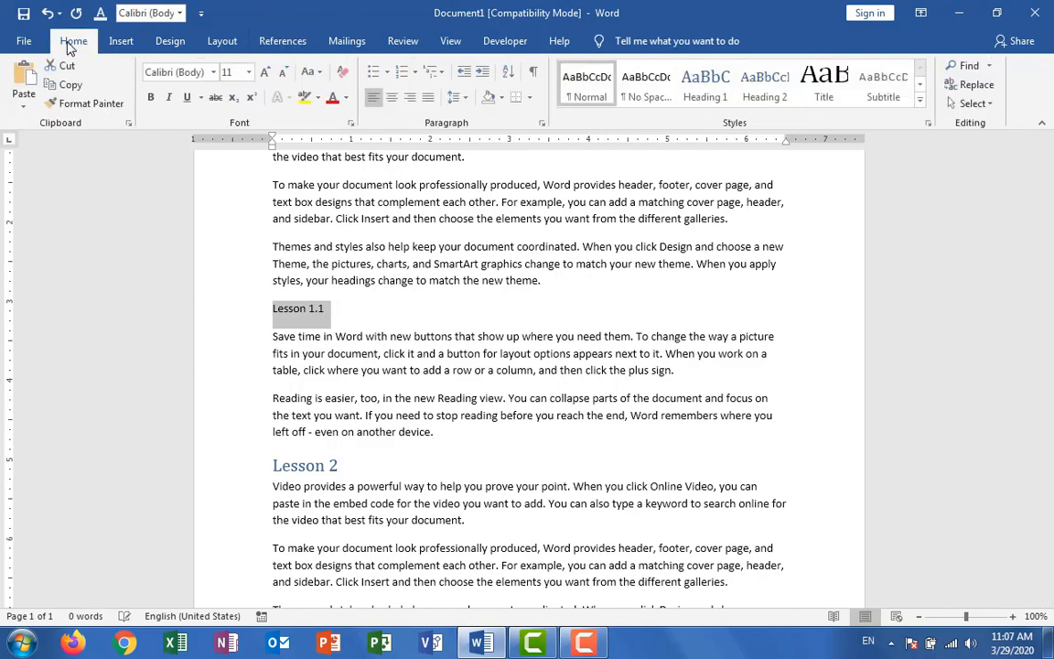
click(756, 83)
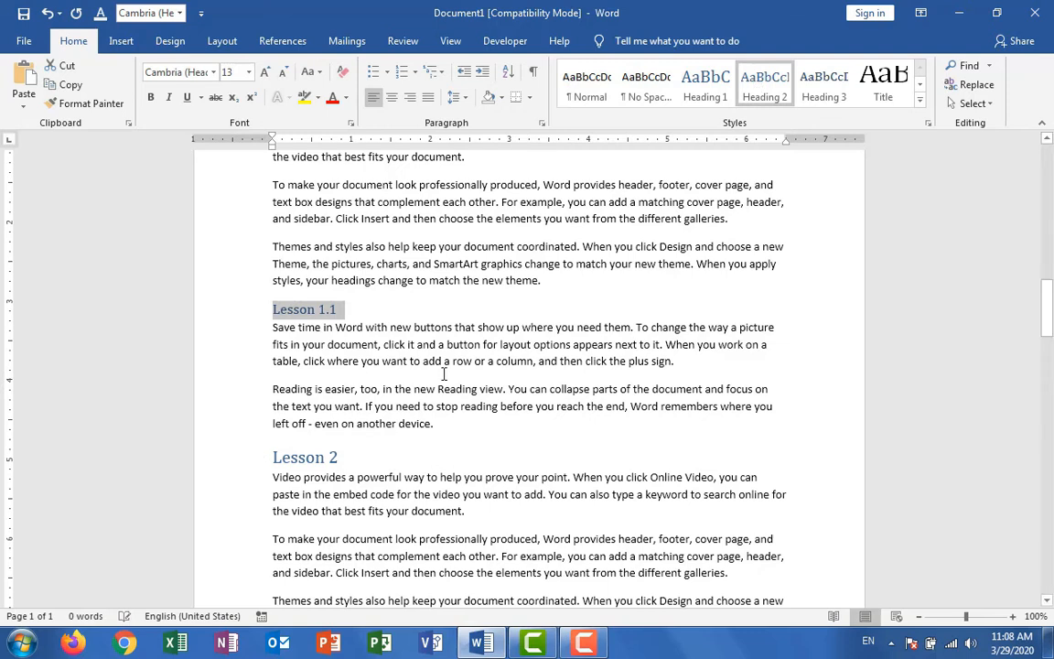
Copy the Lesson 1.1 heading onto a new line after the "Save time in Word" paragraph beneath it.
click(699, 361)
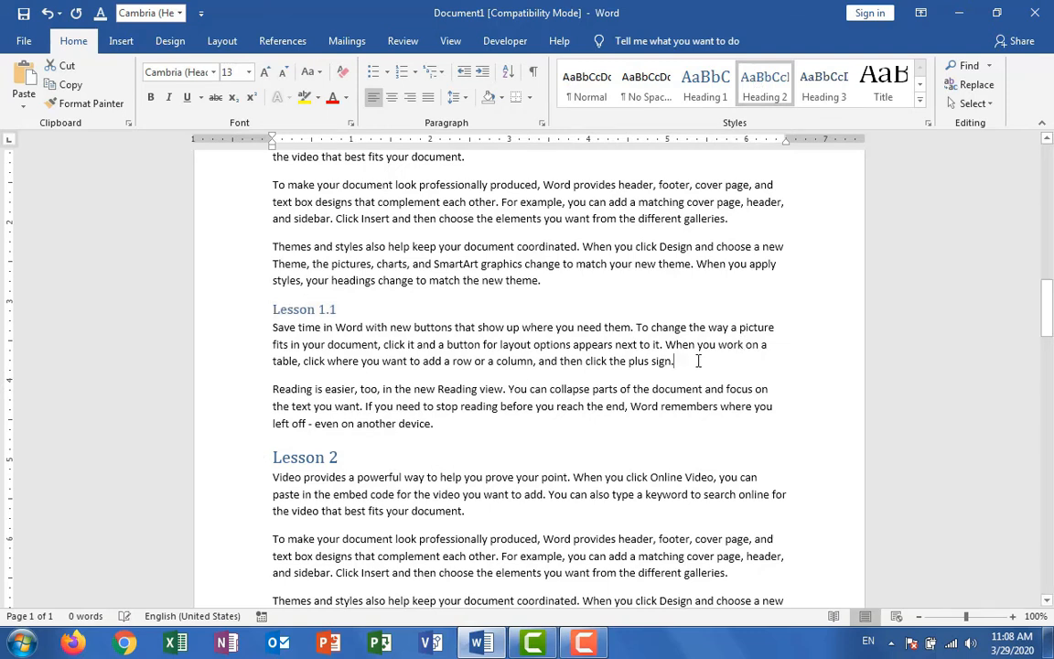
key(Return)
key(Up)
key(Up)
key(Up)
key(Up)
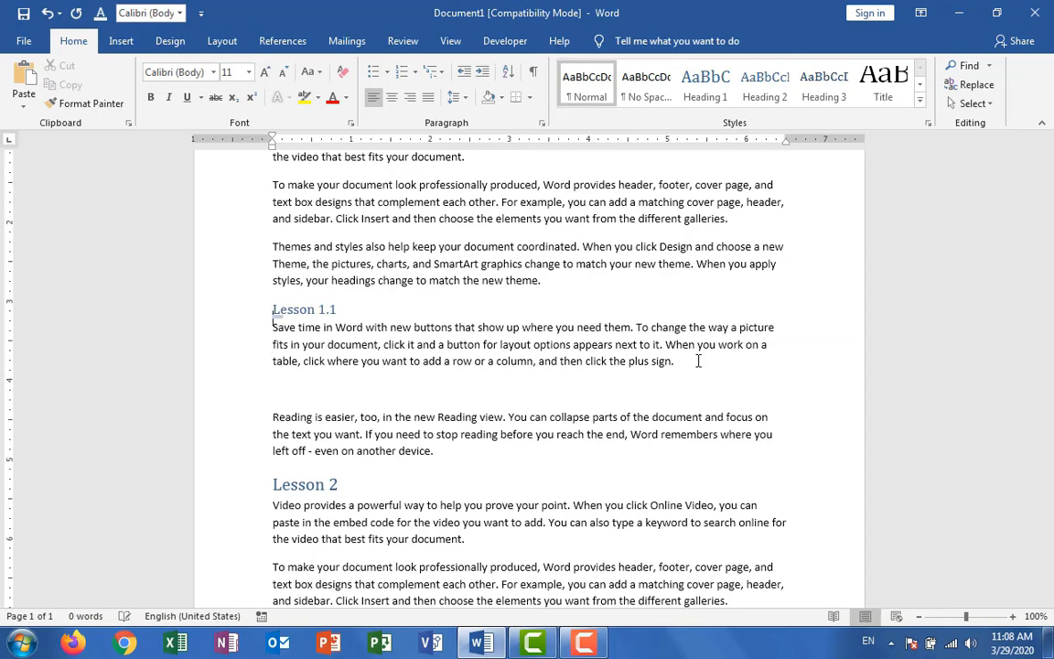
key(shift+End)
key(ctrl+c)
key(Down)
key(Down)
key(Down)
key(Down)
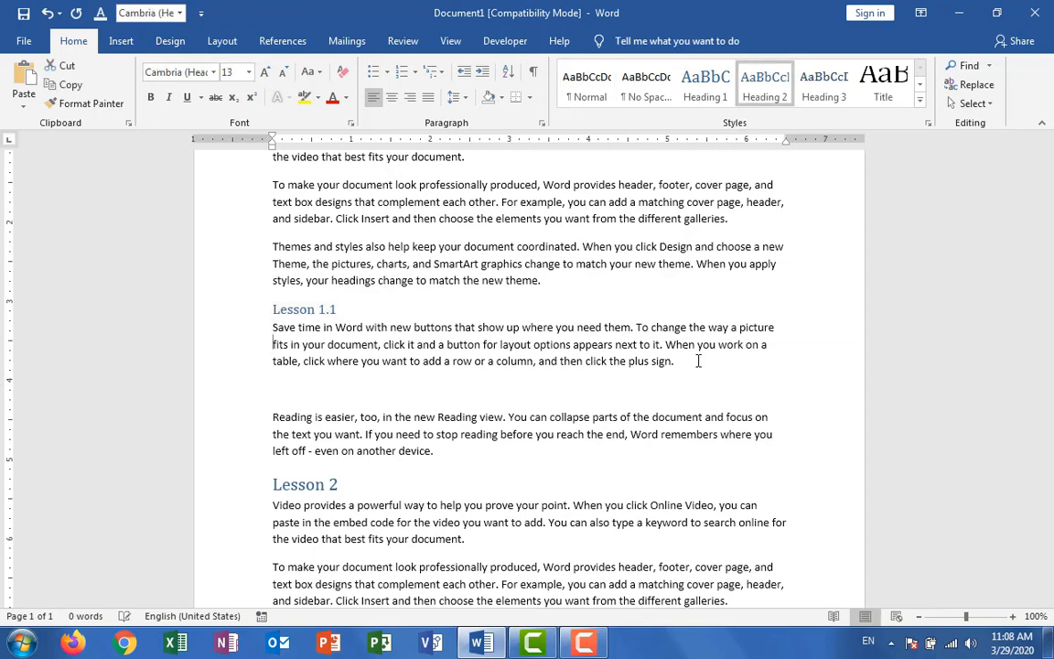
key(ctrl+v)
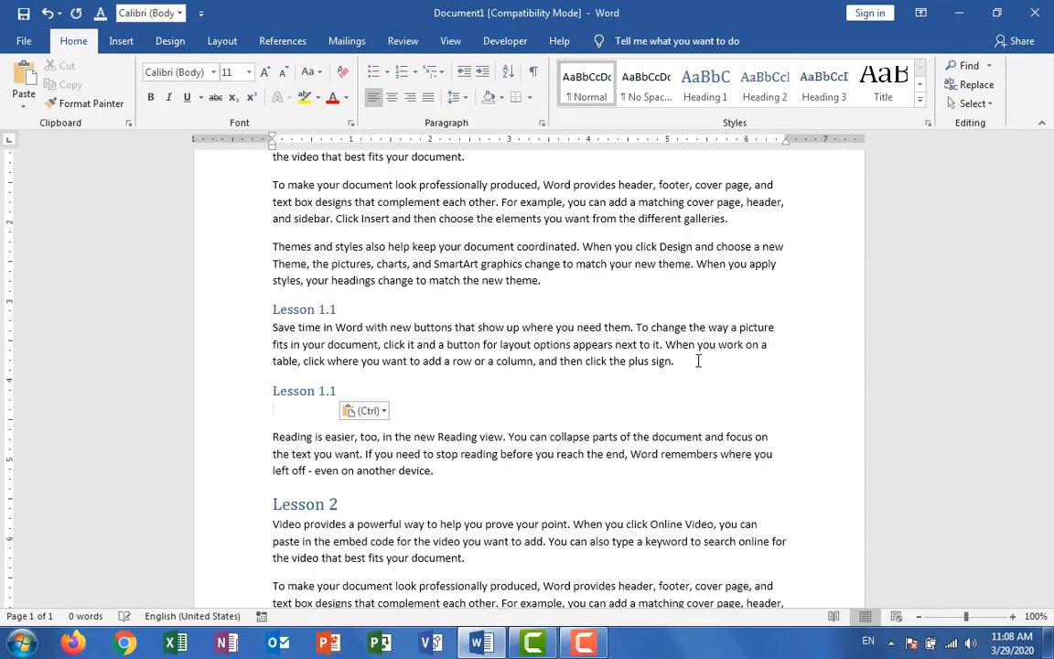
Change the copied heading's text to "Lesson 1.2".
key(Up)
key(Right)
key(Right)
key(Right)
key(Right)
key(Right)
key(Right)
key(Right)
key(Right)
key(Right)
key(Right)
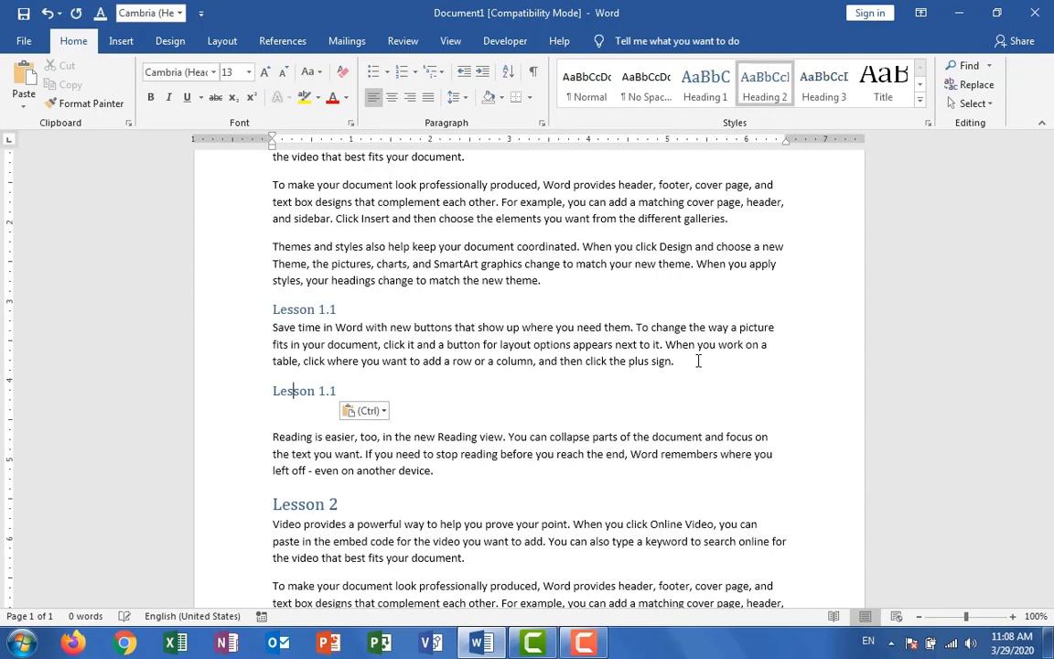
key(Left)
key(BackSpace)
text(2)
Insert a page break directly before the Lesson 2 heading.
key(Down)
key(Down)
key(Down)
key(Down)
key(Down)
key(Down)
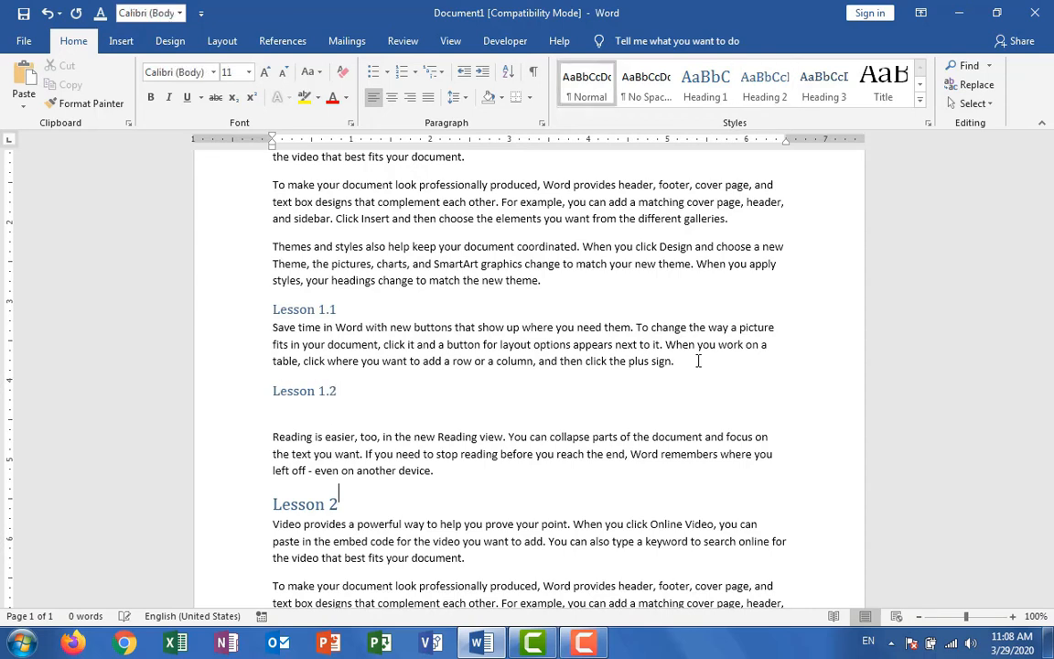
key(Up)
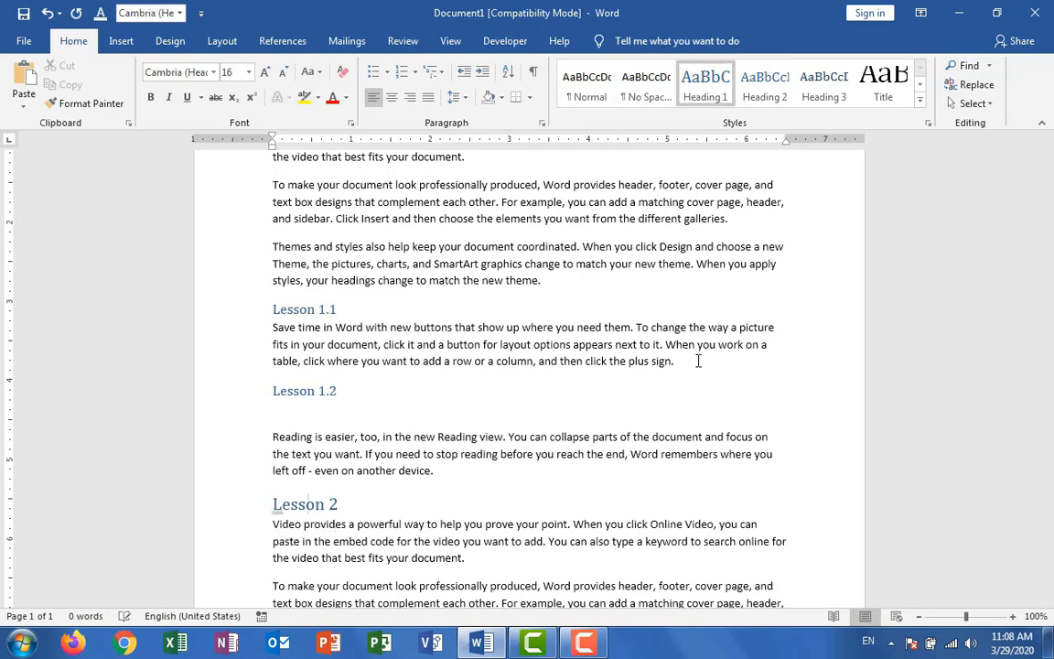
key(Home)
key(ctrl+Return)
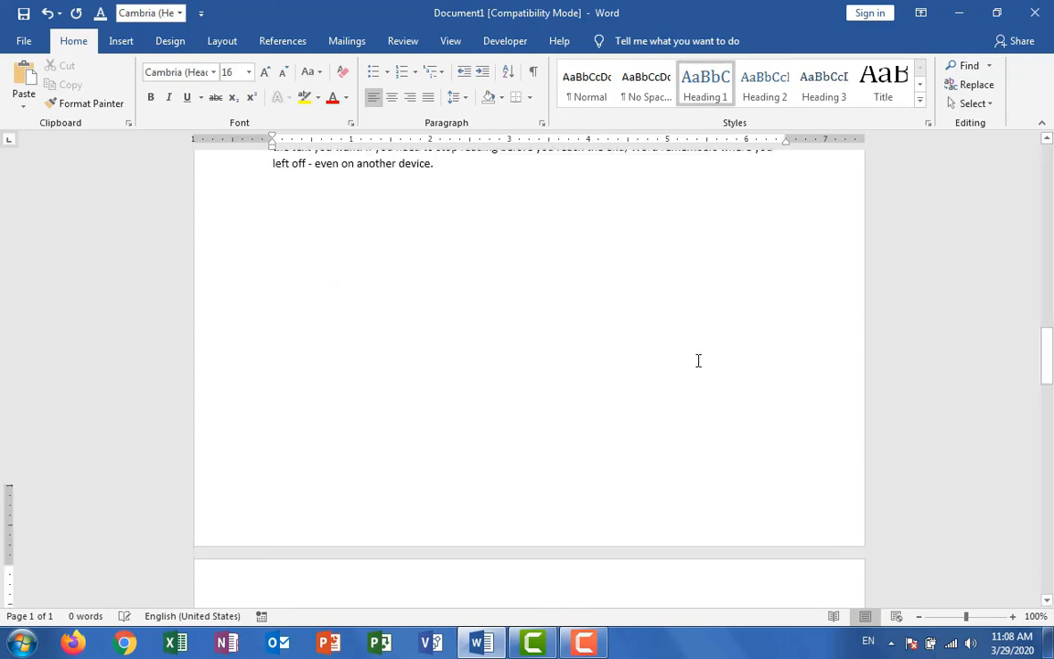
Insert a page break directly before the Lesson 3 heading.
key(Down)
key(Down)
key(Down)
key(Down)
key(Down)
key(Down)
key(Down)
key(Down)
key(Down)
key(Down)
key(Down)
key(Down)
key(Down)
key(Down)
key(Down)
key(Down)
key(Down)
key(Down)
key(Down)
key(Down)
key(Down)
key(Down)
key(Down)
key(Down)
key(Down)
key(Down)
key(Down)
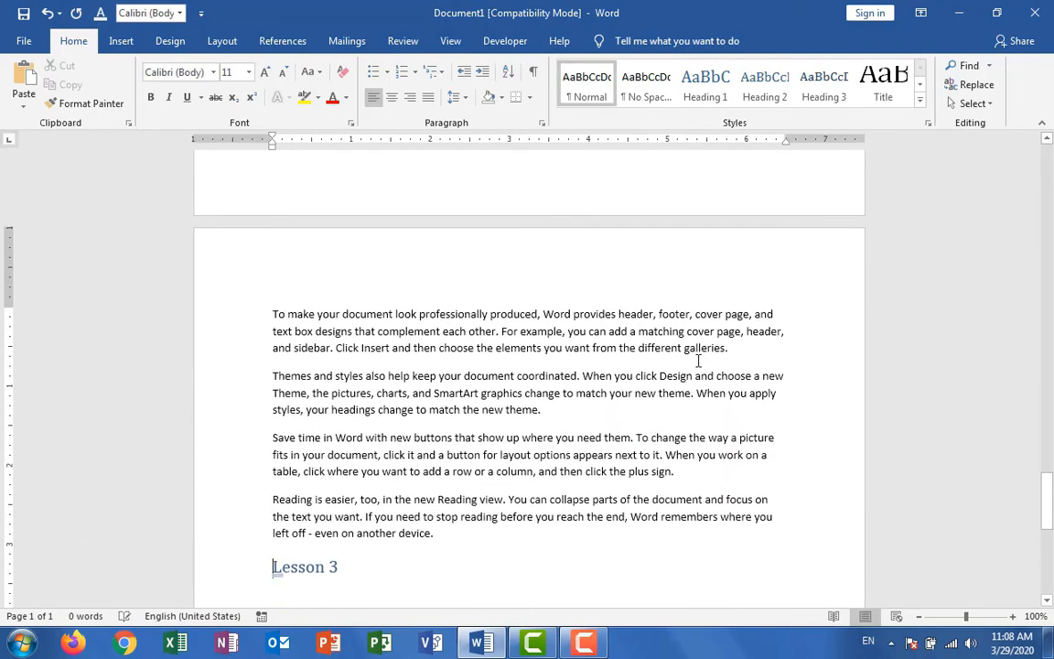
key(ctrl+Return)
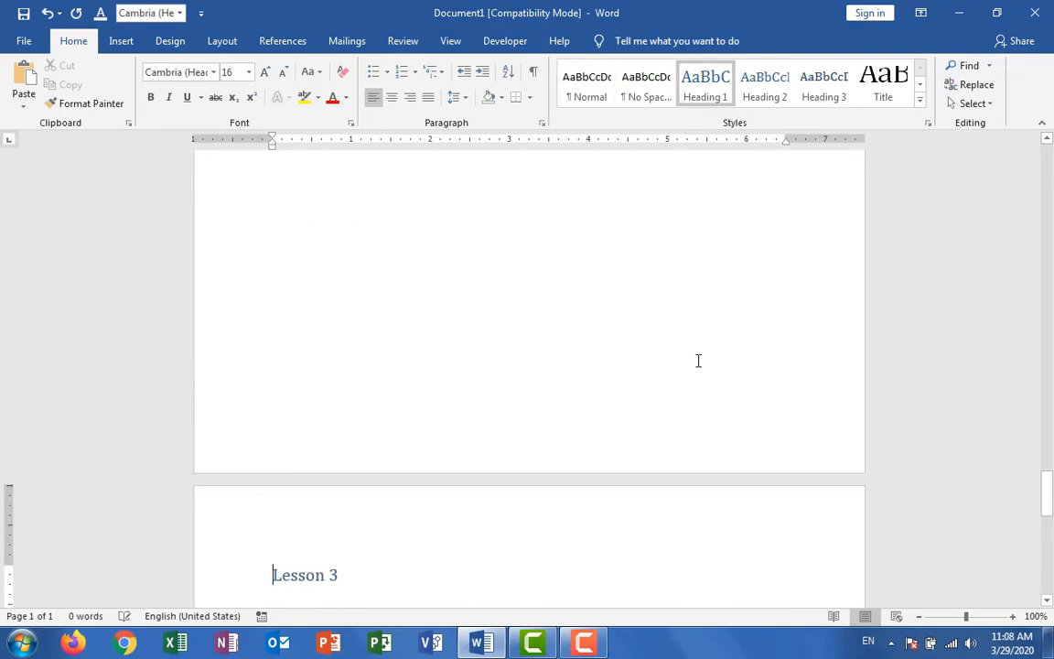
Look through the Lesson 3 section down to the end of the document.
key(Down)
key(Down)
key(Down)
key(Down)
key(Down)
key(Down)
key(Down)
key(Down)
key(Down)
key(Down)
key(Down)
key(Down)
key(Down)
key(Down)
key(Down)
key(Down)
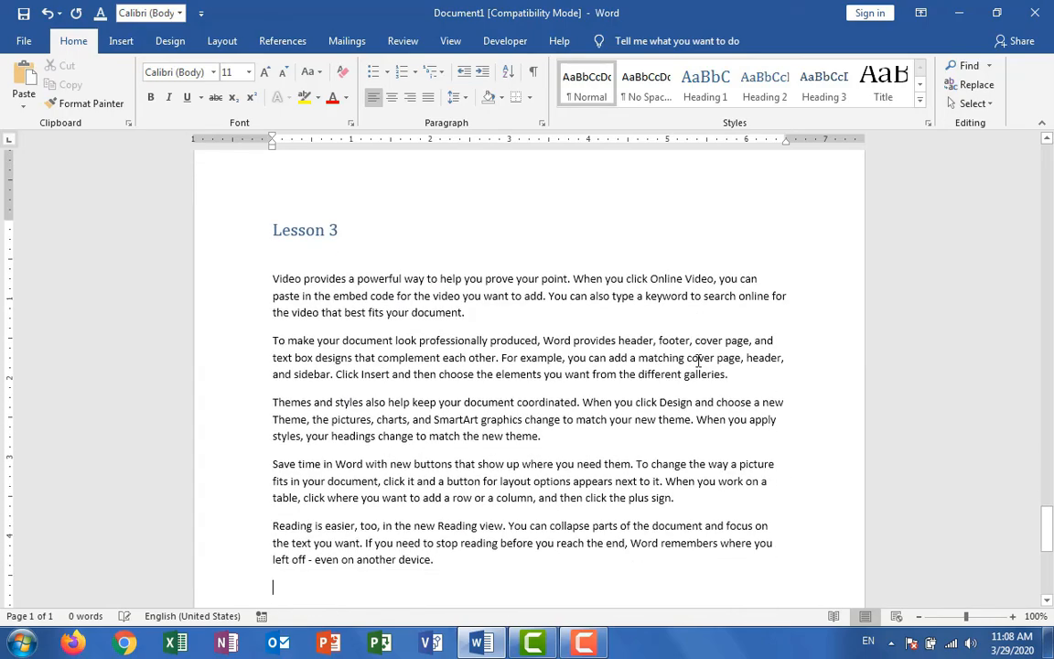
Return to the table of contents on the first page and update the entire table.
key(Up)
key(Up)
key(Up)
key(Up)
key(Up)
key(Up)
key(Up)
key(Up)
key(Up)
key(Up)
key(Up)
key(Up)
key(Up)
key(Up)
key(Up)
key(Up)
key(Up)
key(Up)
key(Up)
key(Up)
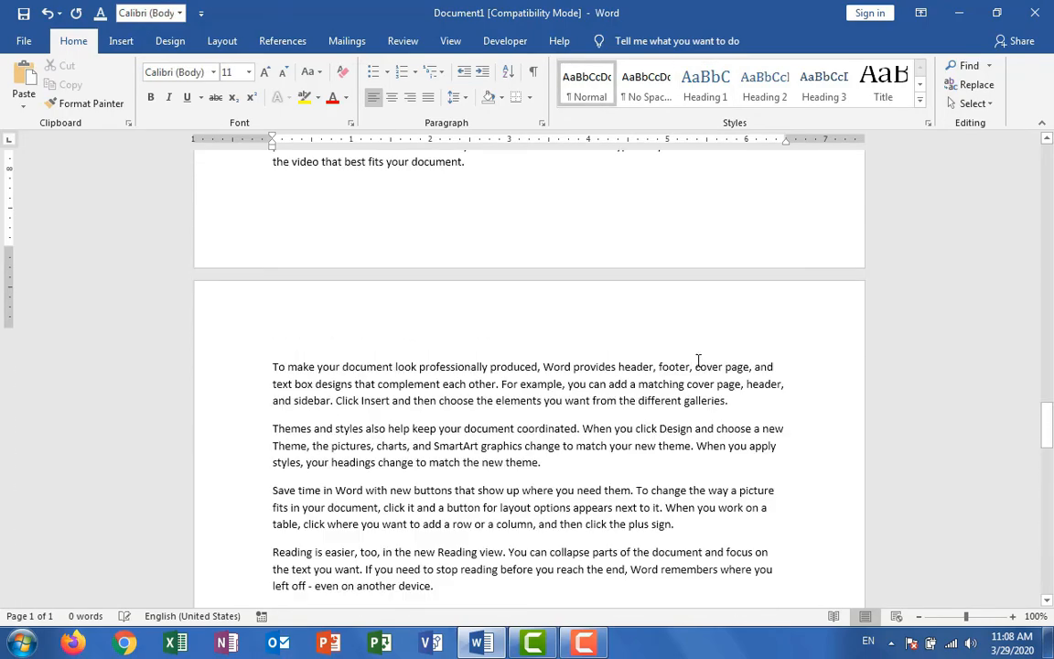
key(Up)
key(Up)
key(Up)
key(Up)
key(Up)
key(Up)
key(Up)
key(Up)
key(Up)
key(Up)
key(Up)
key(Up)
key(Up)
key(Up)
key(Up)
key(Up)
key(Up)
key(Up)
key(Up)
key(Up)
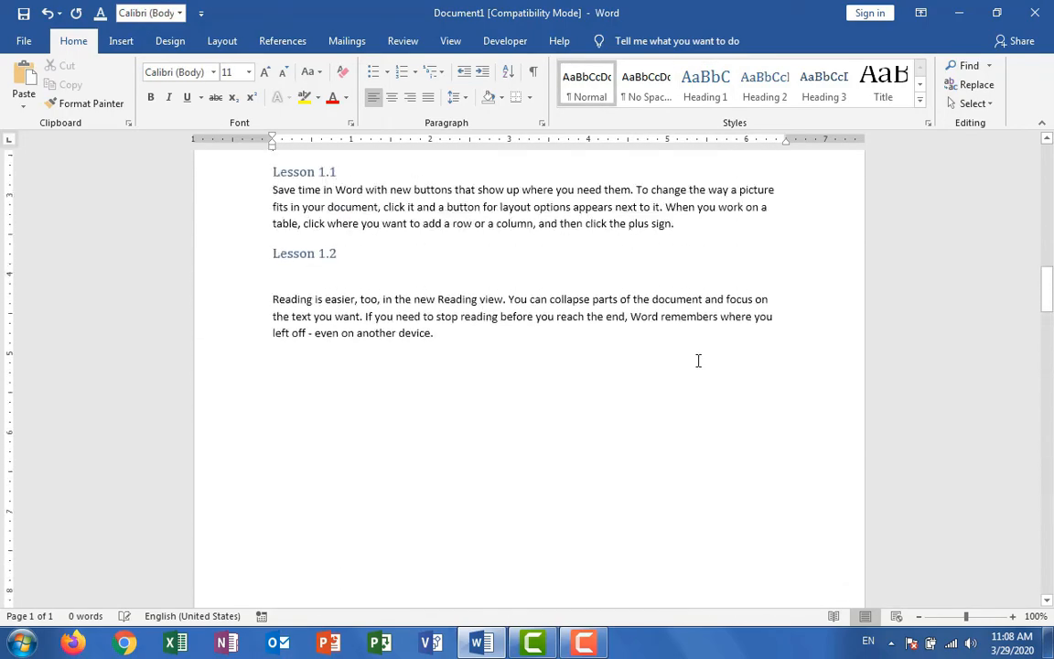
key(Up)
key(Up)
key(Up)
key(Up)
key(Up)
key(Up)
key(Up)
key(Up)
key(Up)
key(Up)
key(Up)
key(Up)
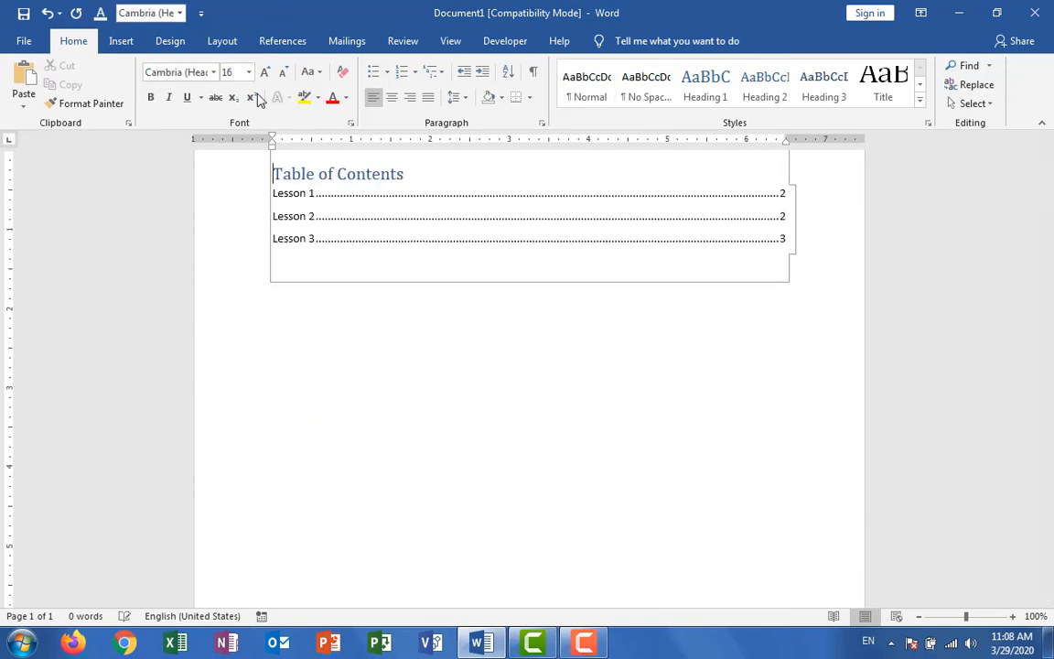
click(280, 42)
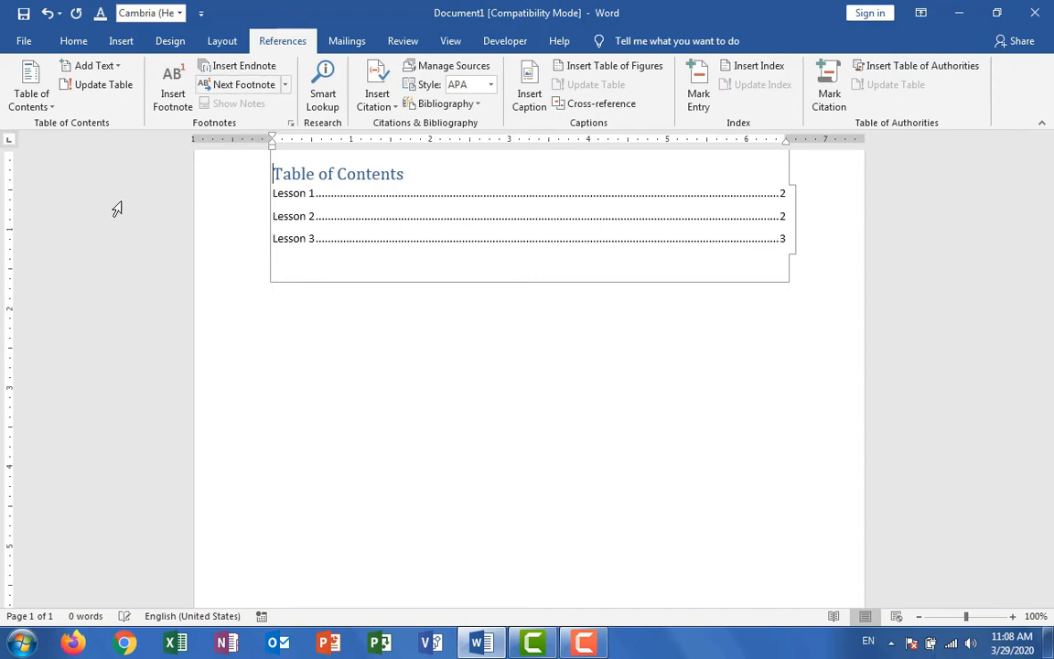
click(103, 86)
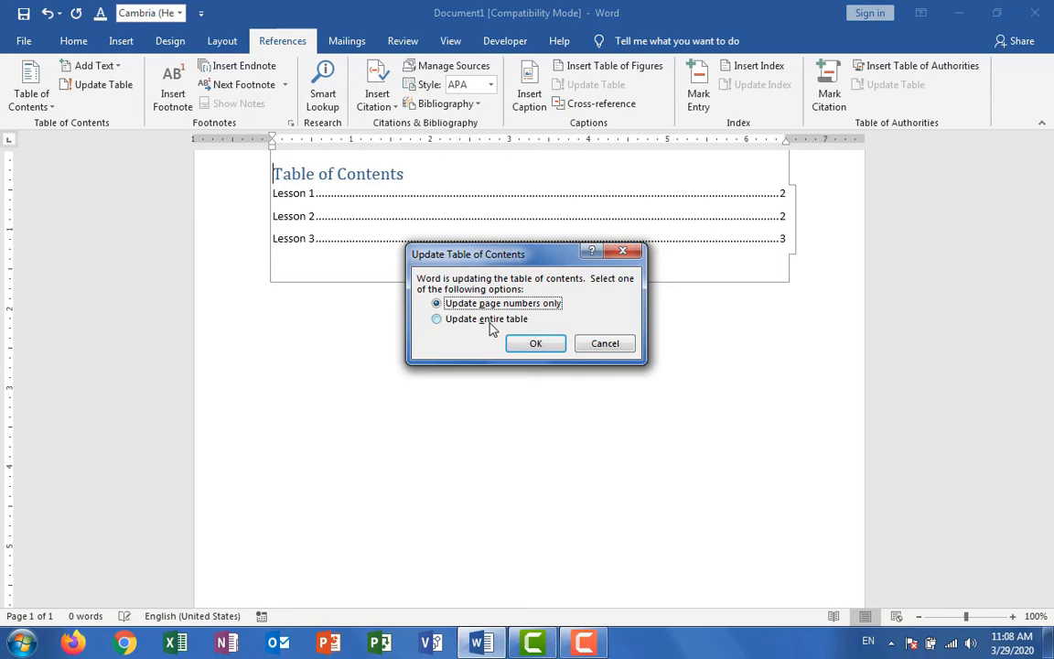
click(492, 329)
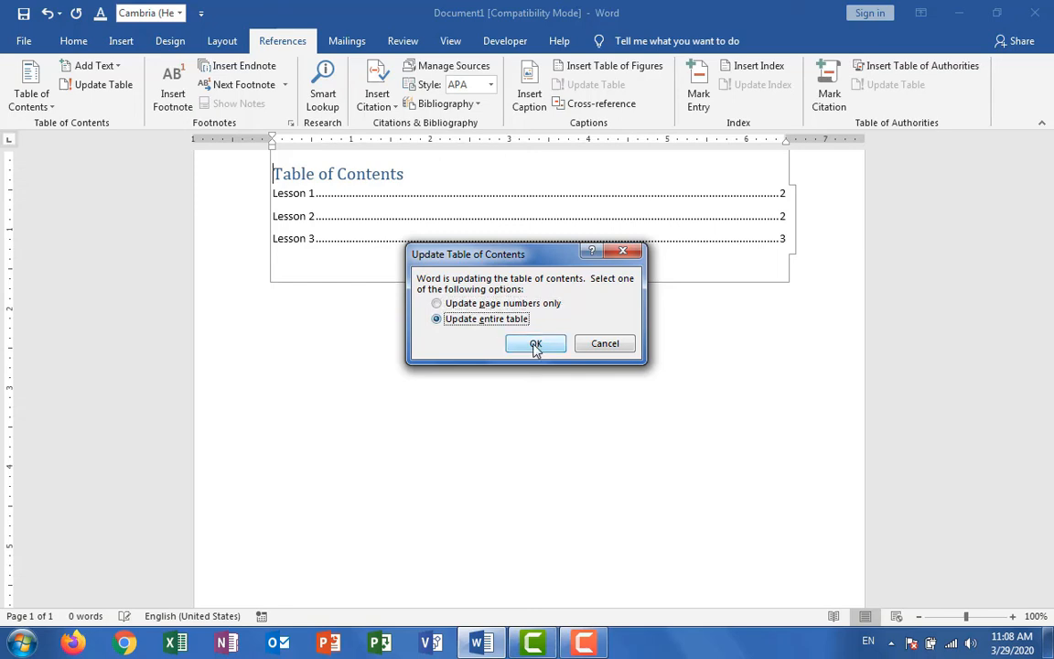
click(536, 345)
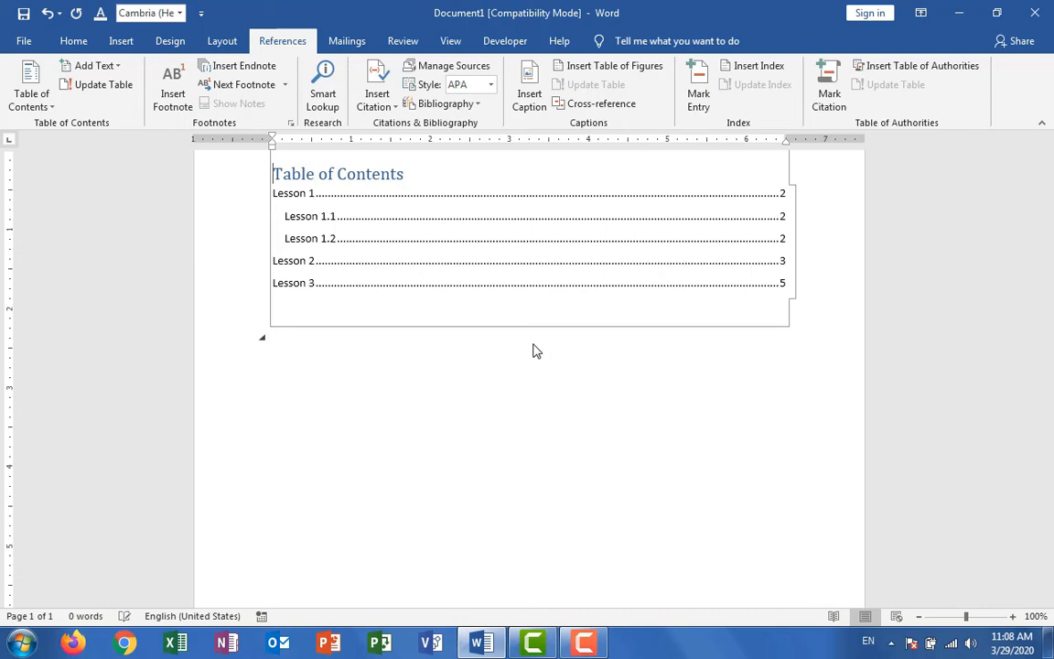
Go through the lesson and sub-lesson entries in the updated table of contents.
key(Down)
key(Down)
key(Down)
key(Down)
key(Down)
key(Down)
key(Down)
key(Down)
key(Down)
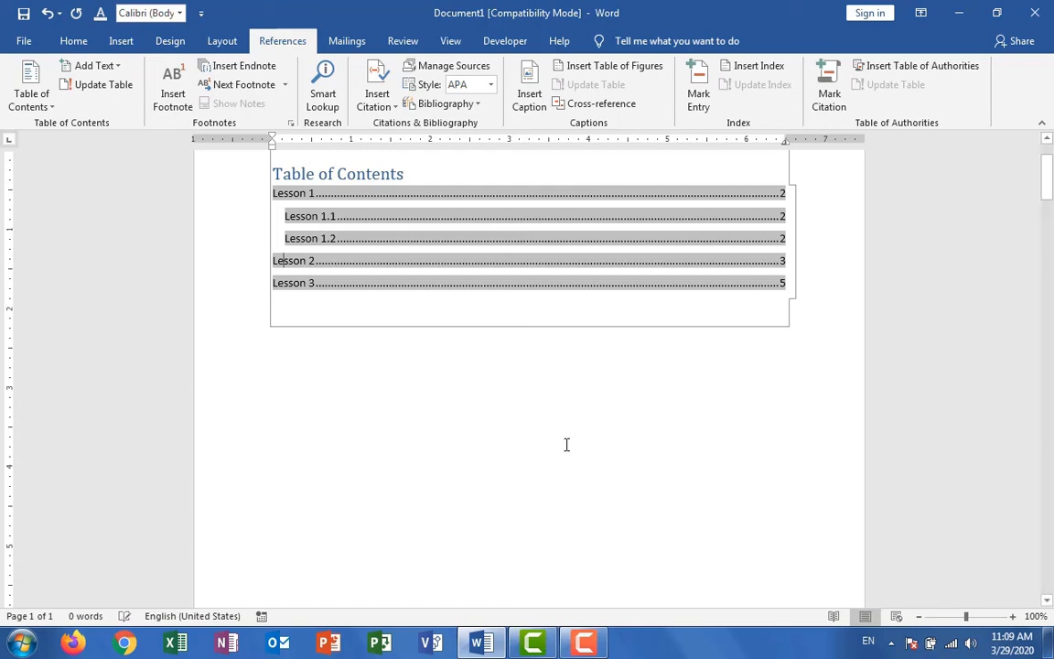
Add an empty paragraph after the first body paragraph under the Lesson 2 heading.
key(Down)
key(Down)
key(Down)
key(Down)
key(Down)
key(Down)
key(Down)
key(Down)
key(Down)
key(Down)
key(Down)
key(Down)
key(Down)
key(Down)
key(Down)
key(Down)
key(Down)
key(Down)
key(Down)
key(Down)
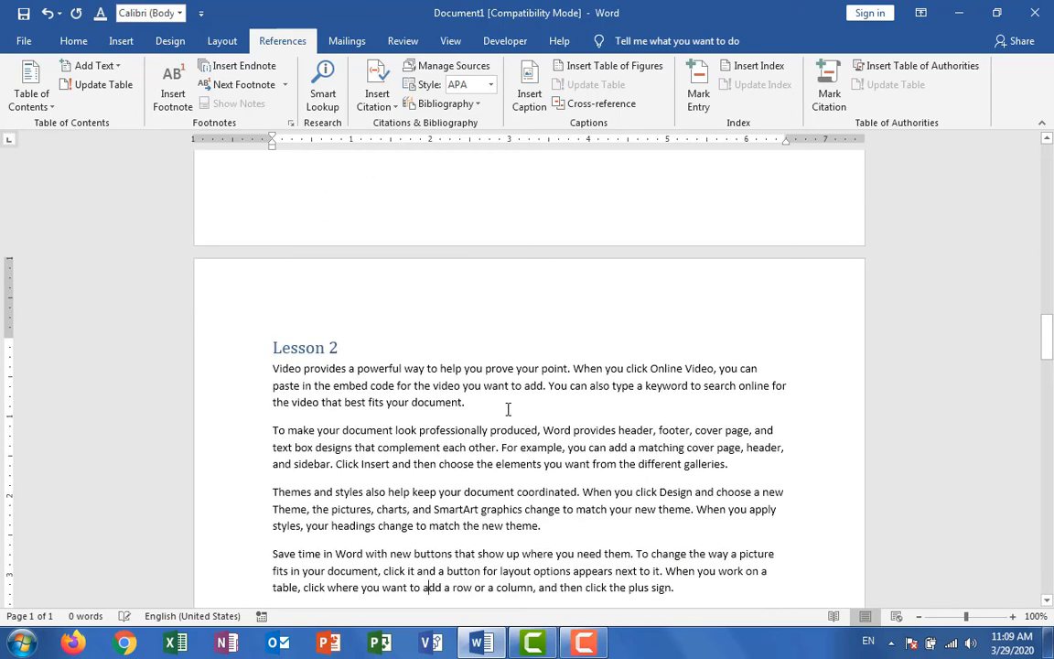
key(Return)
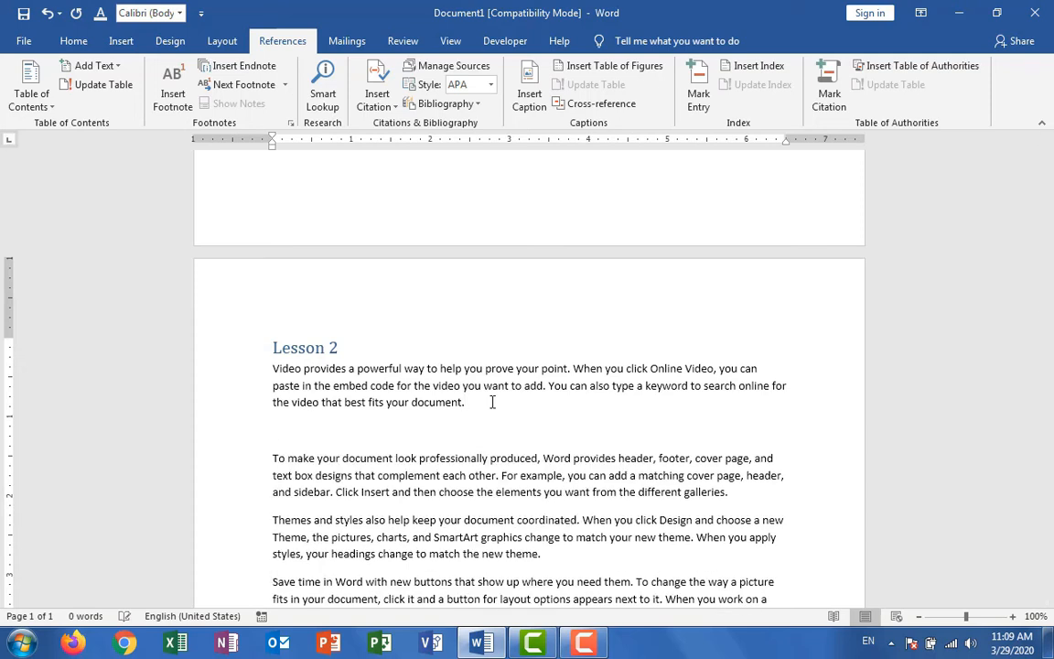
Paste the copied Lesson 1.1 sub-heading into the empty paragraph under Lesson 2 and renumber it as Lesson 2.1.
text(Lesson 1.1)
key(Up)
key(Right)
key(Right)
key(Right)
key(Right)
key(Right)
key(Right)
key(Right)
key(Right)
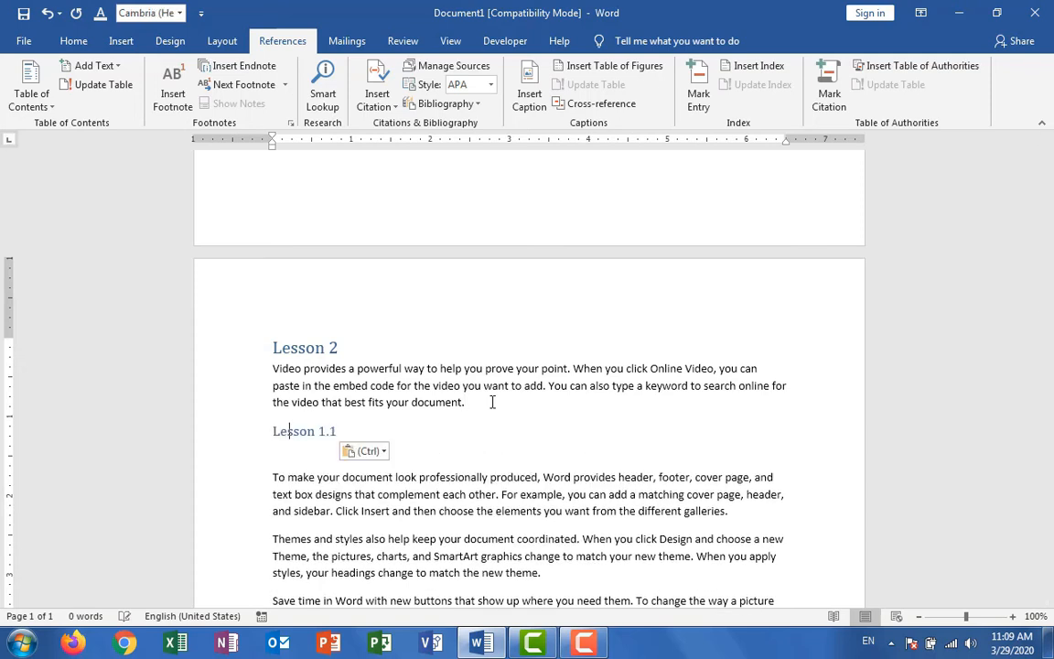
key(BackSpace)
text(2)
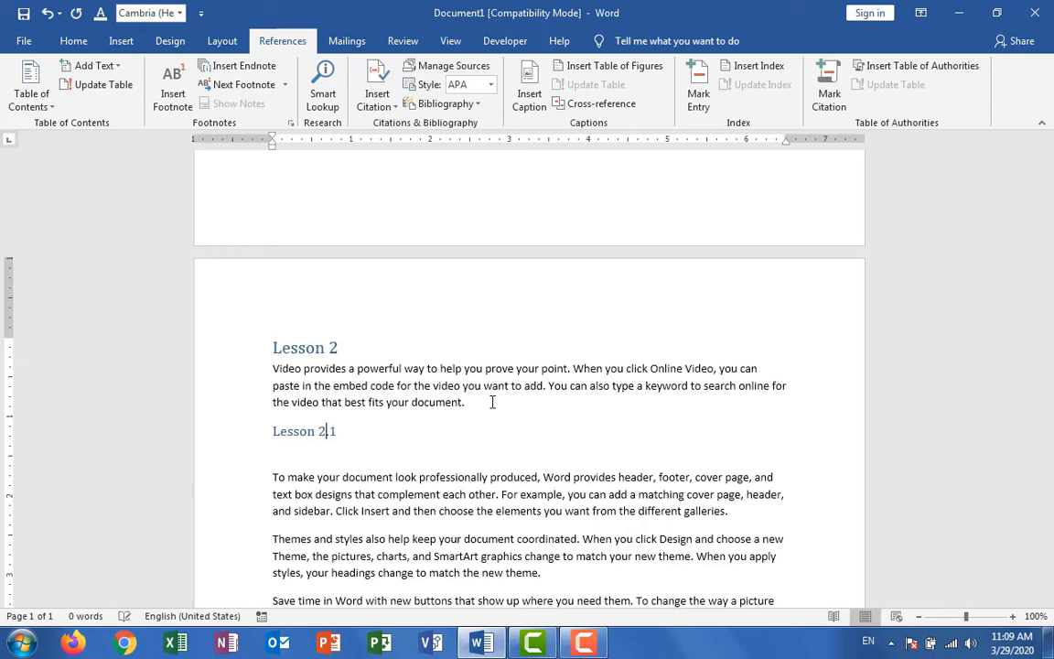
Add an empty paragraph directly before the "Themes and styles" paragraph in the Lesson 2 section.
key(Down)
key(Down)
key(Down)
key(Down)
key(Down)
key(Left)
key(Left)
key(Left)
key(Left)
key(Left)
key(Left)
key(Left)
key(Left)
key(Left)
key(shift+Up)
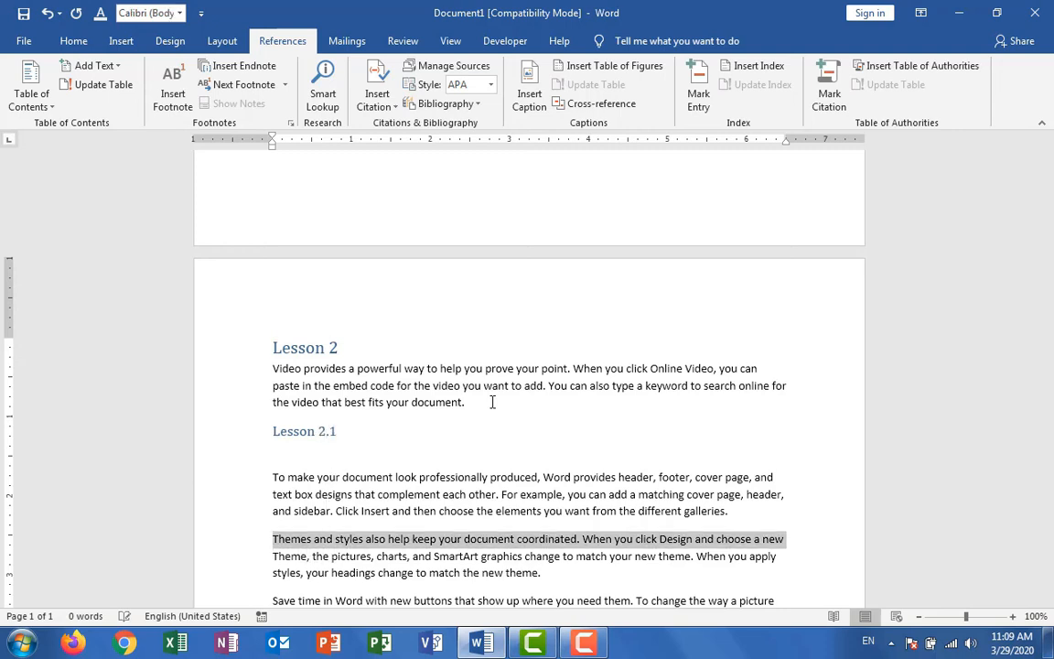
key(Left)
key(Return)
key(Up)
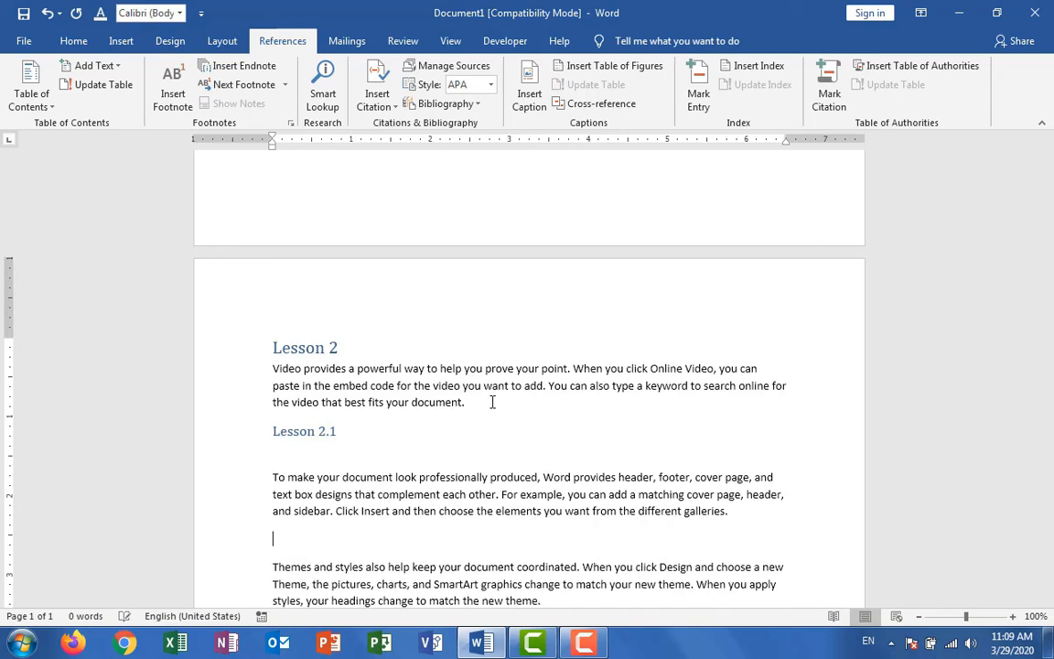
Paste the copied Lesson 1.1 sub-heading above the "Themes and styles" paragraph and change its text to Lesson 2.1.1.
text(Lesson 1.1)
key(Up)
key(Right)
key(Right)
key(Right)
key(Right)
key(Right)
key(Right)
key(Right)
key(Right)
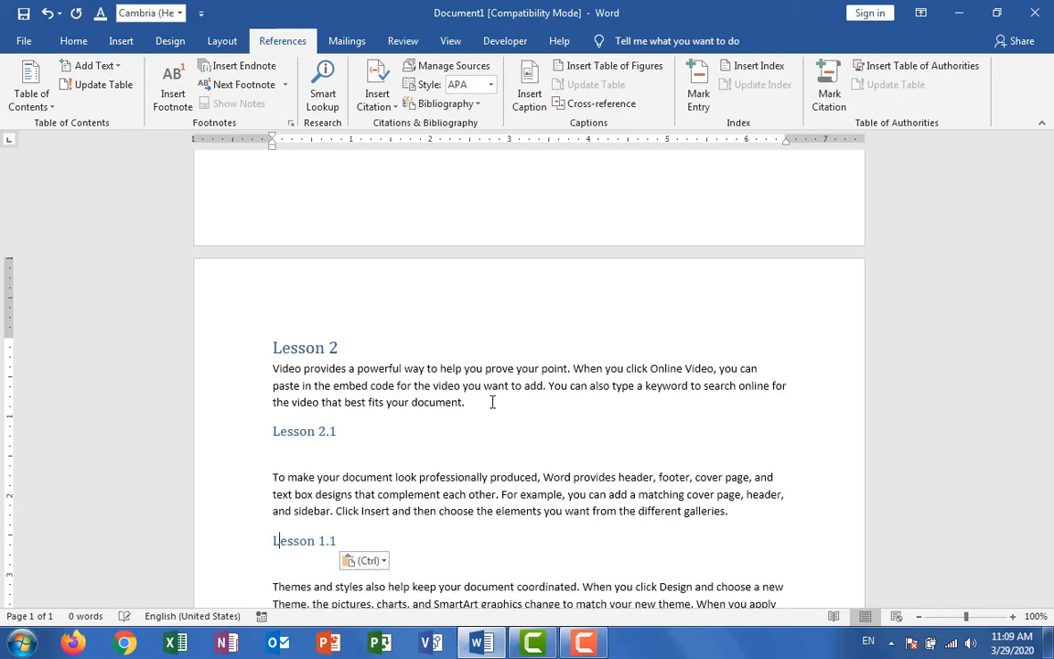
key(BackSpace)
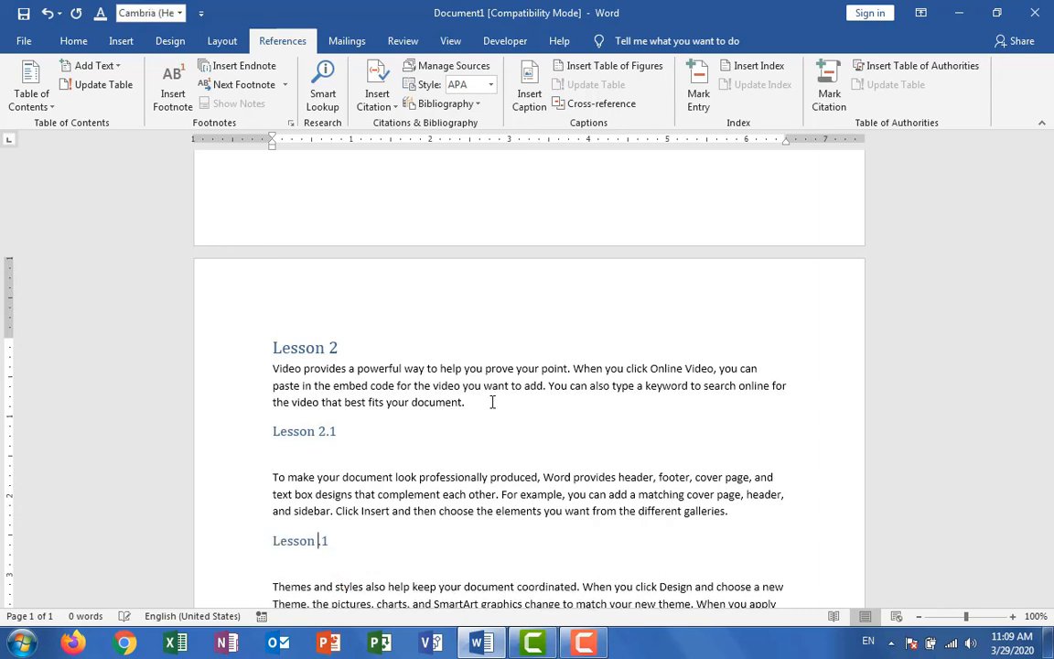
text(2)
key(Right)
key(Right)
text(.1)
Apply the Heading 3 style to the Lesson 2.1.1 sub-heading.
key(shift+Left)
key(shift+Left)
key(shift+Left)
key(shift+Left)
key(shift+Left)
key(shift+Left)
key(shift+Left)
key(shift+Left)
key(shift+Left)
key(shift+Left)
key(shift+Left)
key(shift+Left)
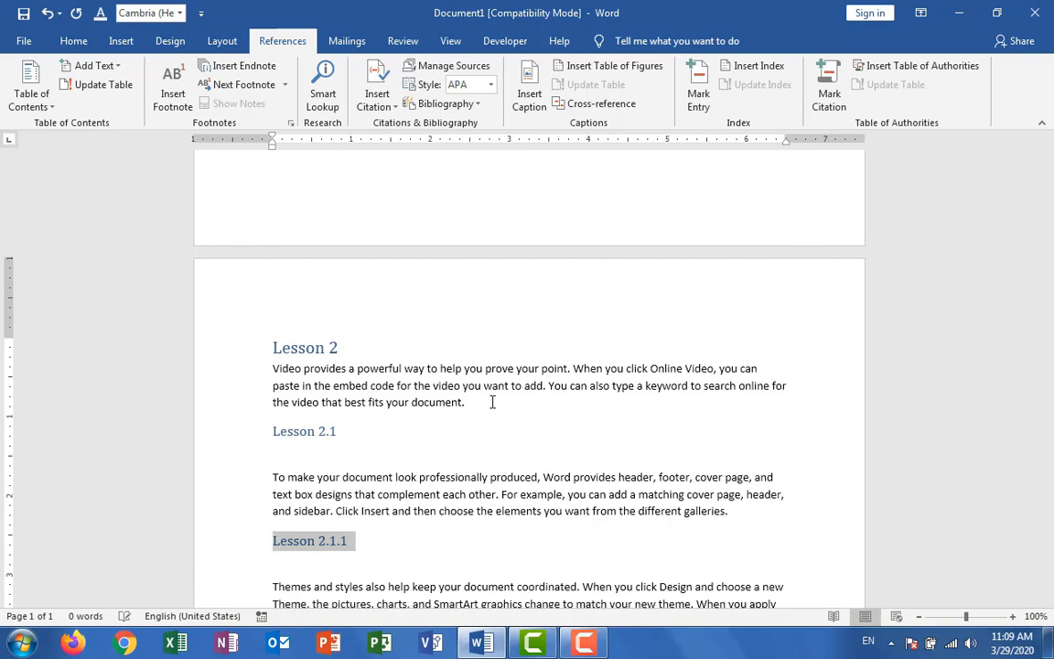
click(74, 42)
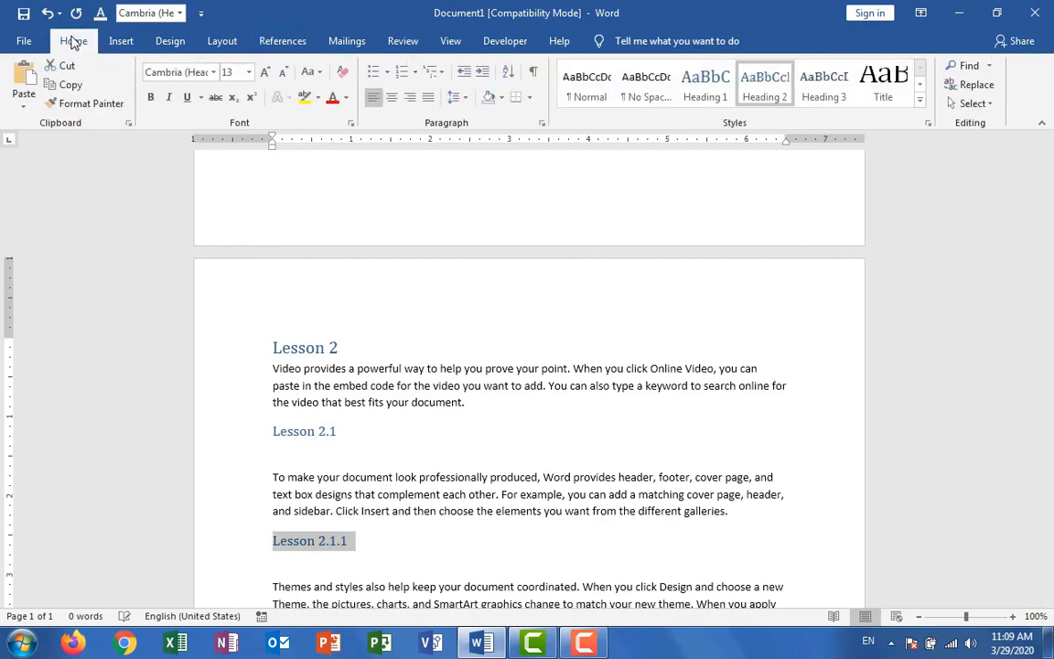
click(828, 87)
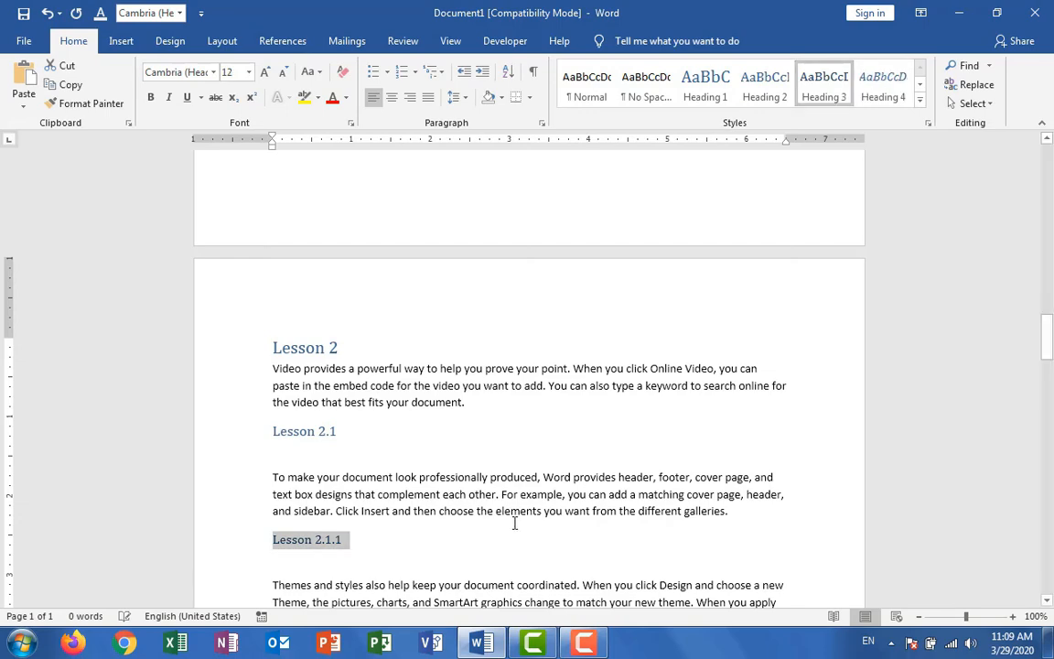
click(689, 389)
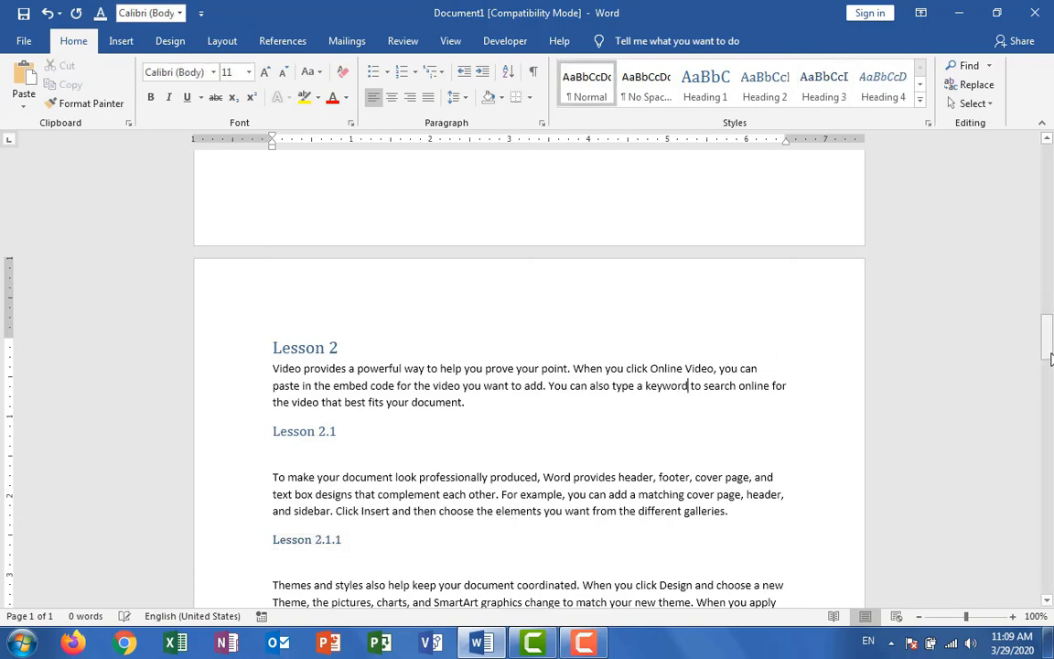
Return to the first page and update the entire table of contents to include the new Lesson 2 sub-headings.
drag(1047, 331, 1047, 153)
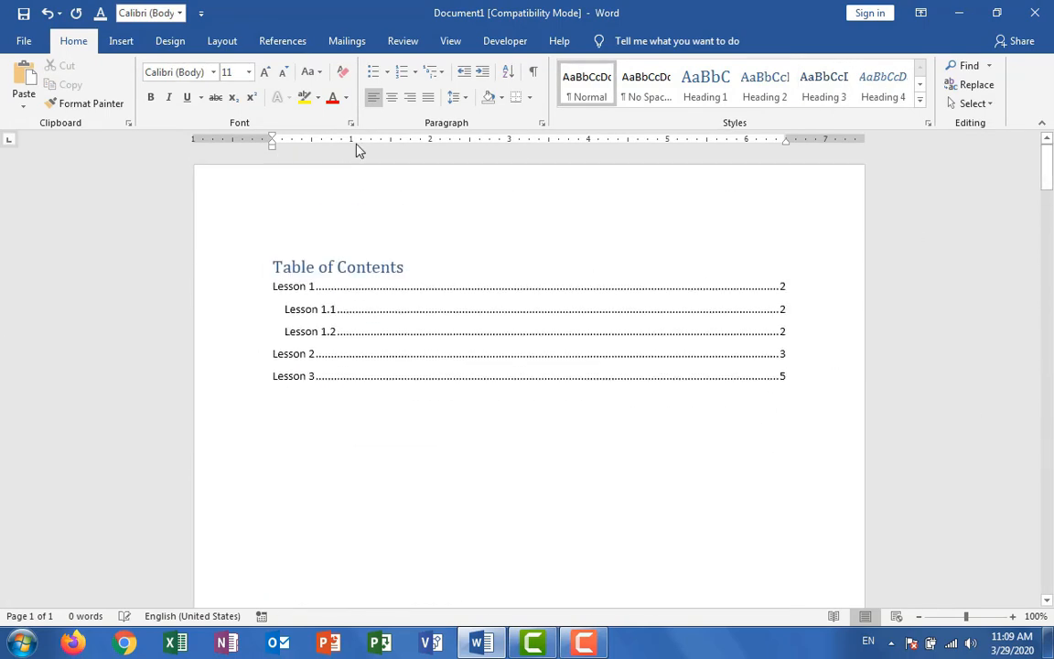
click(267, 43)
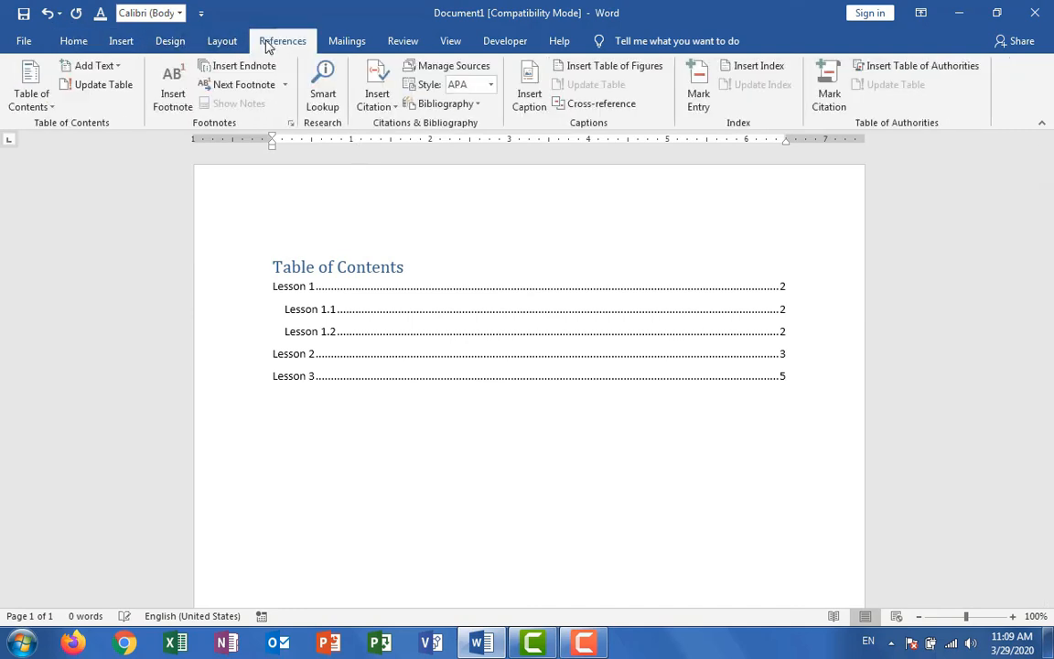
click(122, 88)
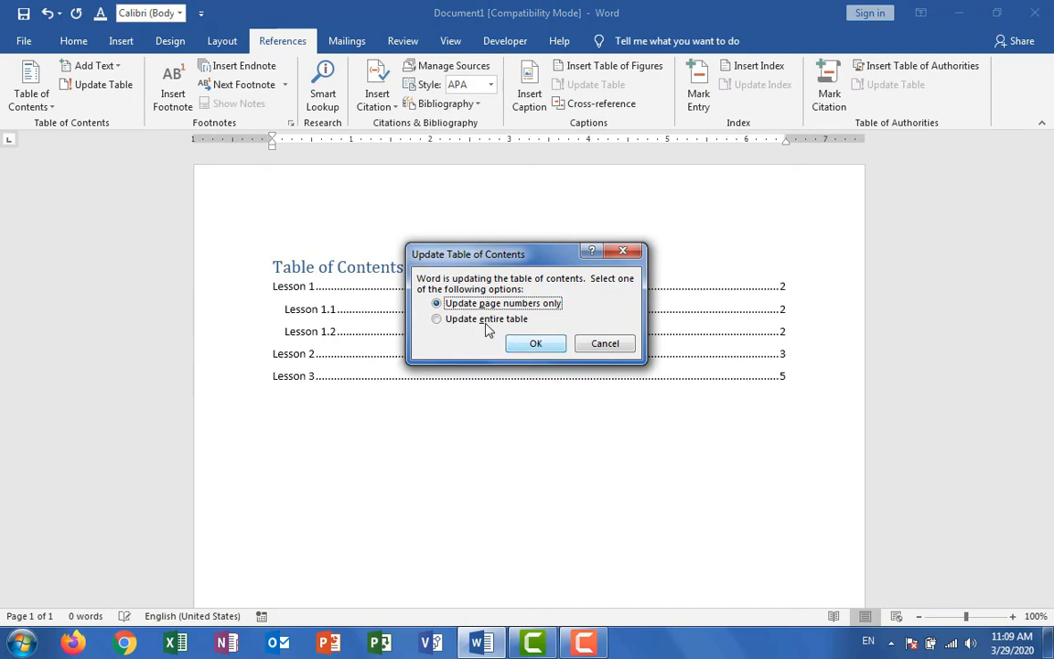
click(514, 320)
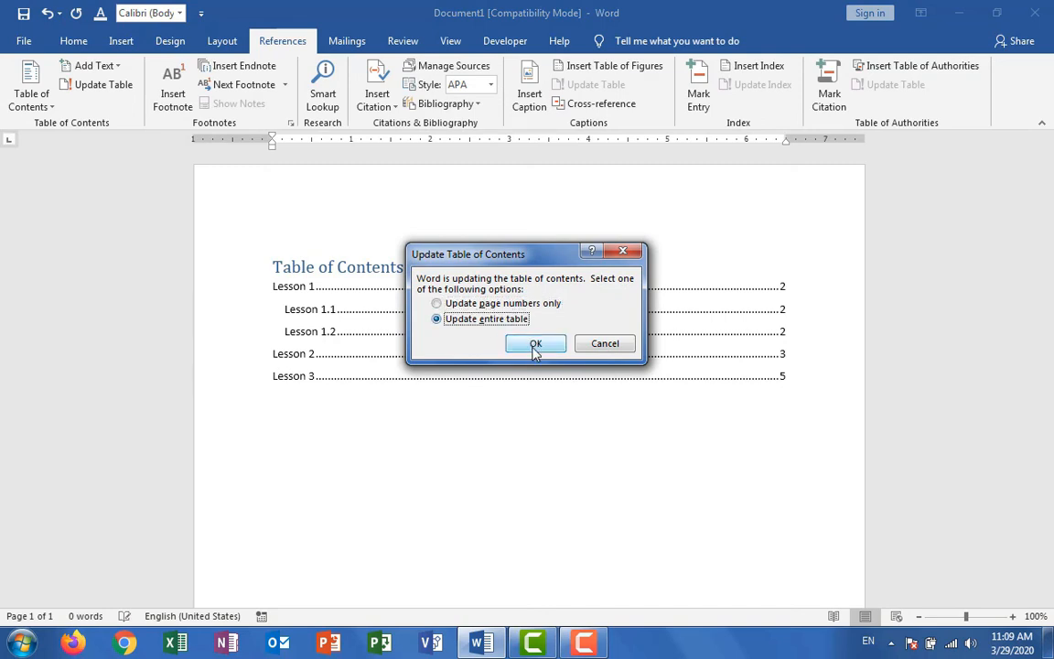
click(534, 350)
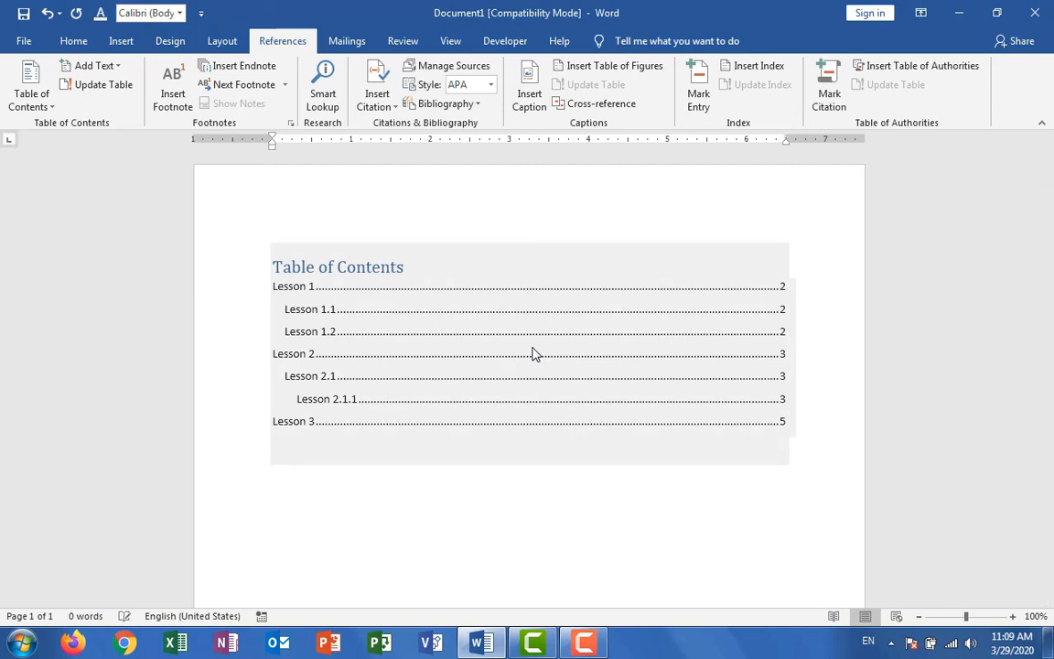
Replace the automatic table of contents with the built-in Manual Table.
click(30, 99)
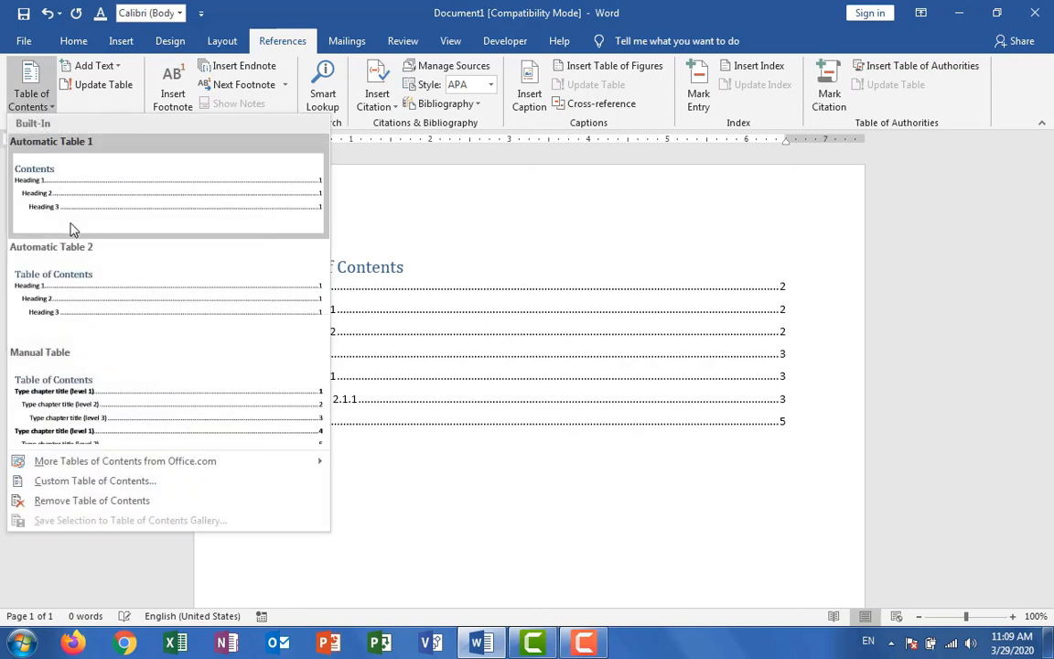
click(99, 414)
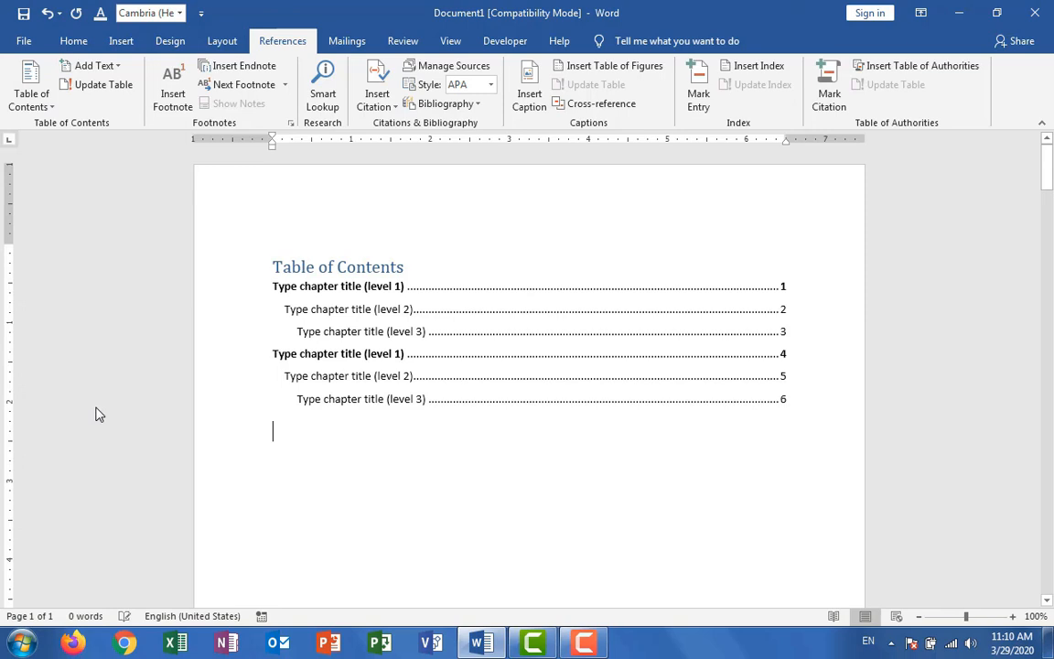